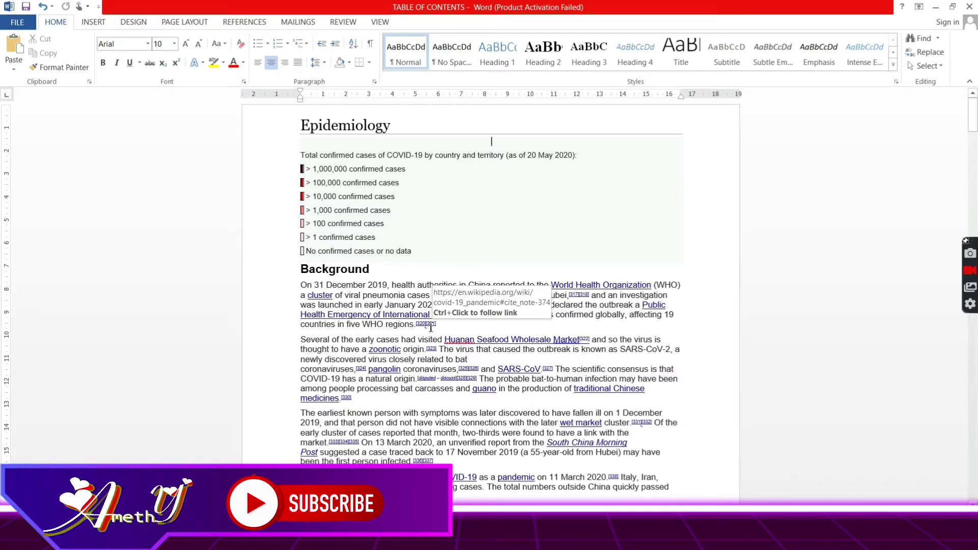
# Apply the Heading 1 style to the Epidemiology title
pyautogui.scroll(-20, 431, 357)
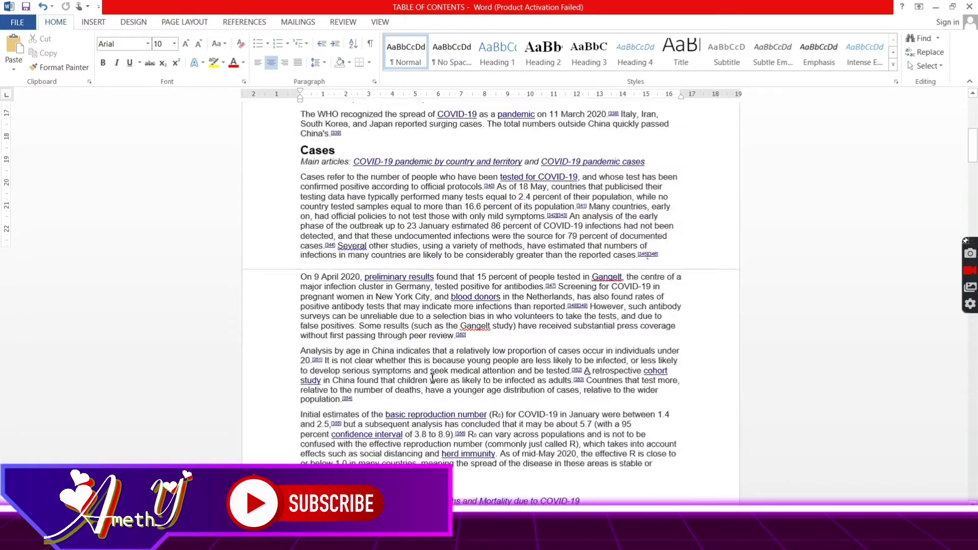
pyautogui.scroll(-20, 432, 378)
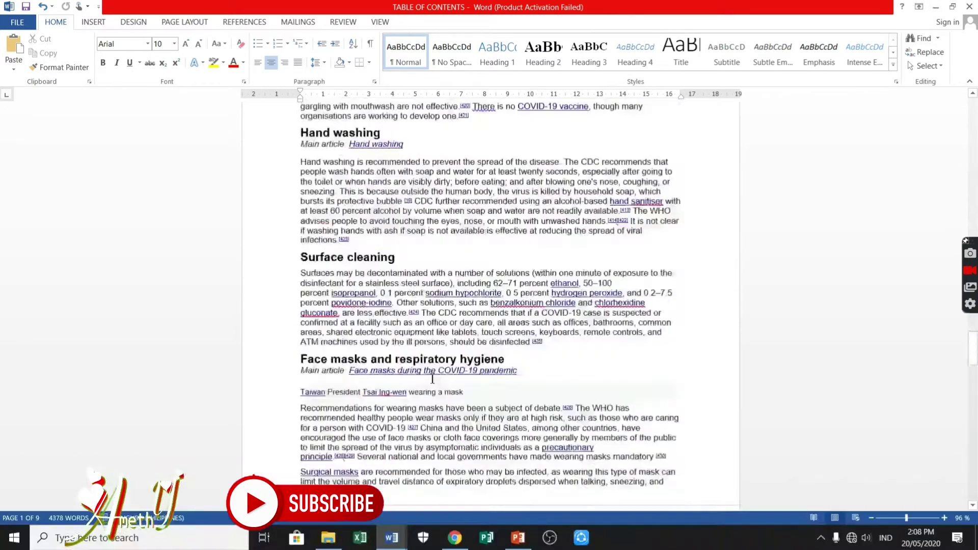
pyautogui.scroll(-12, 433, 378)
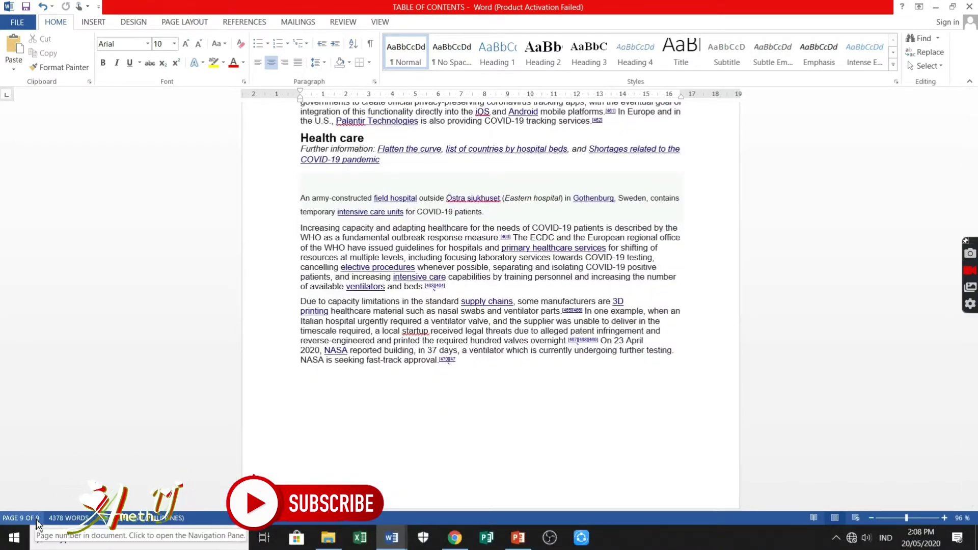
pyautogui.scroll(20, 536, 273)
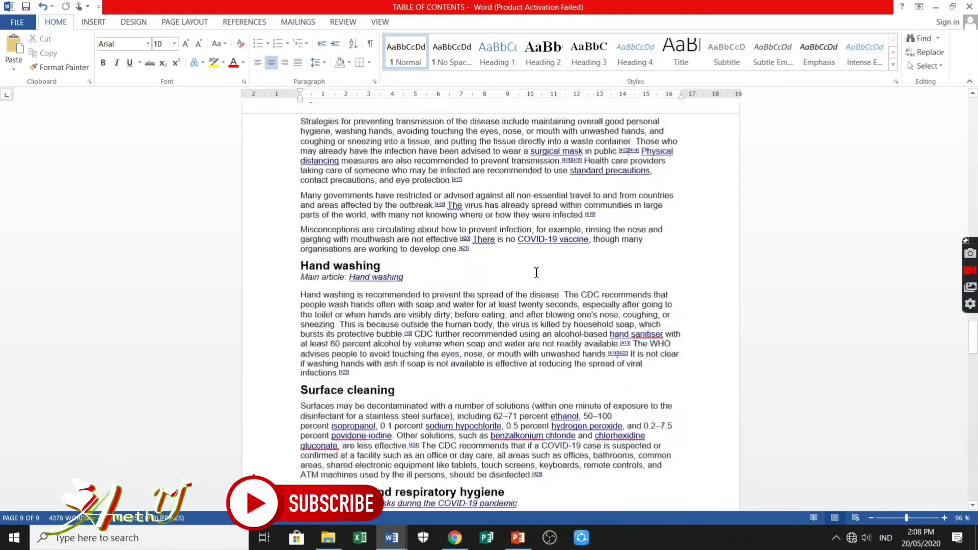
pyautogui.scroll(15, 537, 273)
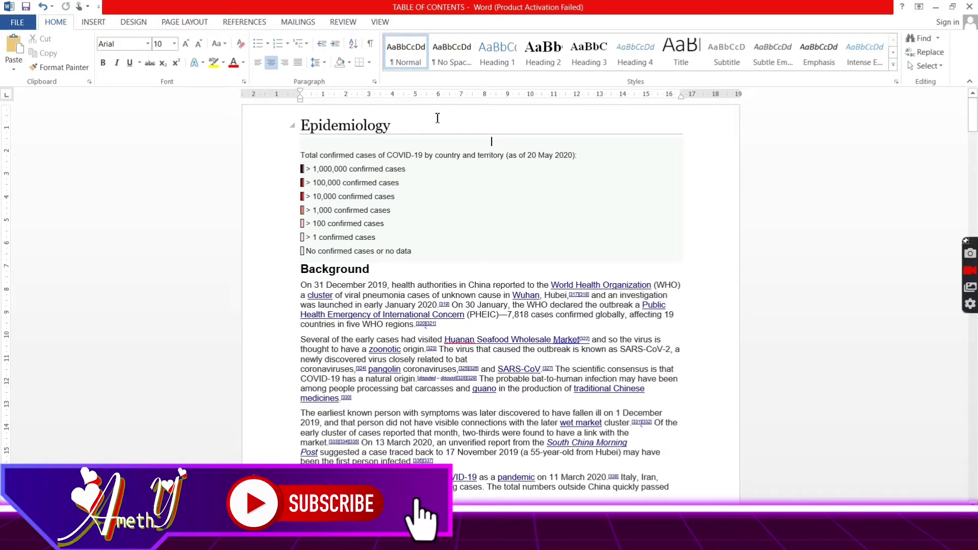
pyautogui.doubleClick(353, 128)
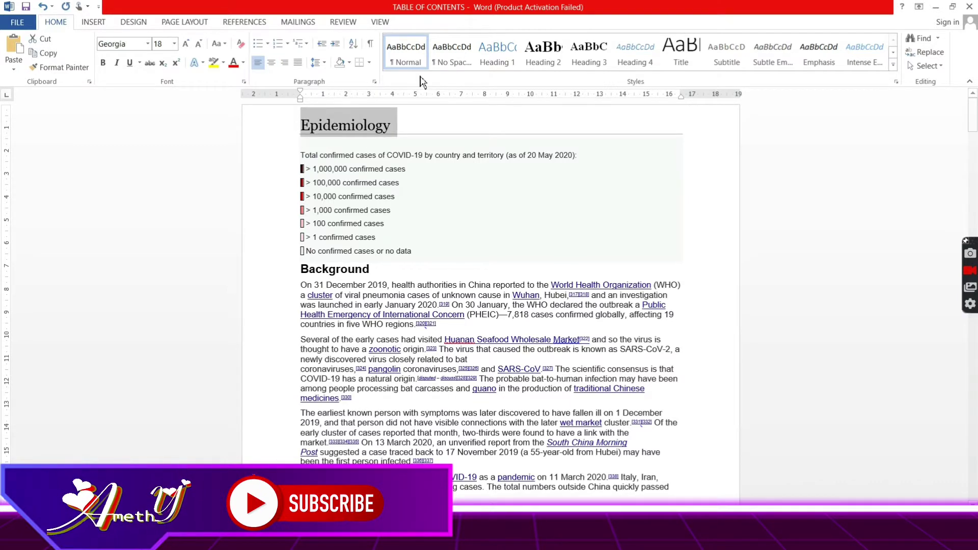
pyautogui.doubleClick(342, 270)
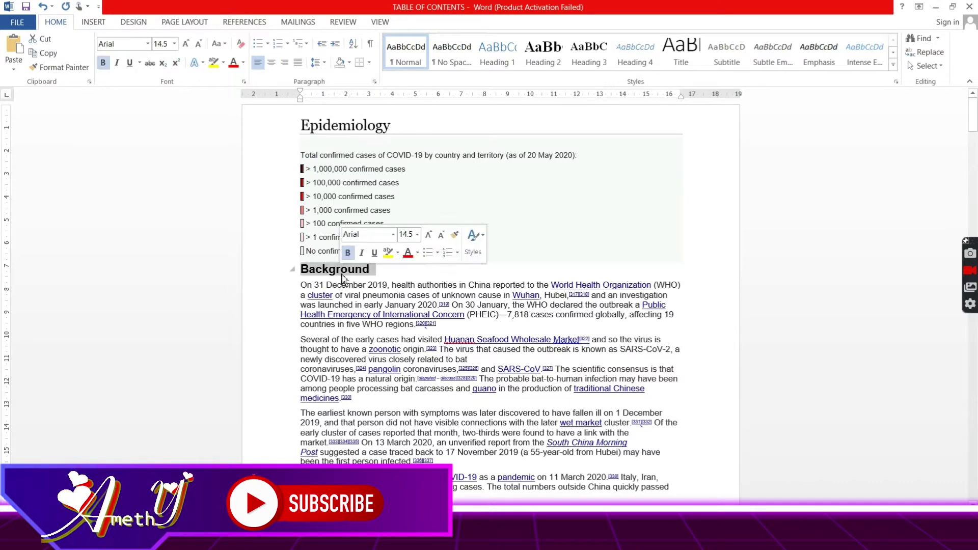
pyautogui.doubleClick(346, 126)
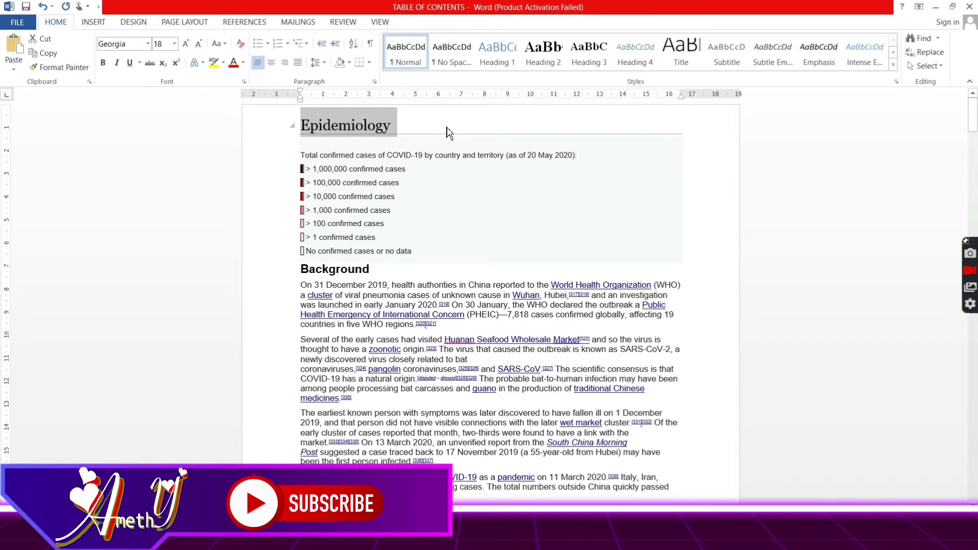
pyautogui.click(449, 132)
pyautogui.doubleClick(382, 125)
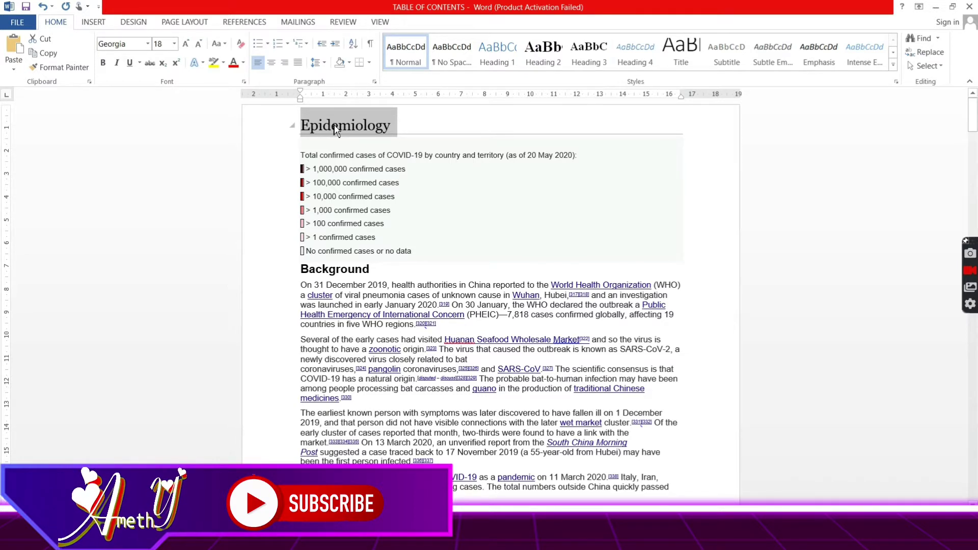
pyautogui.click(498, 56)
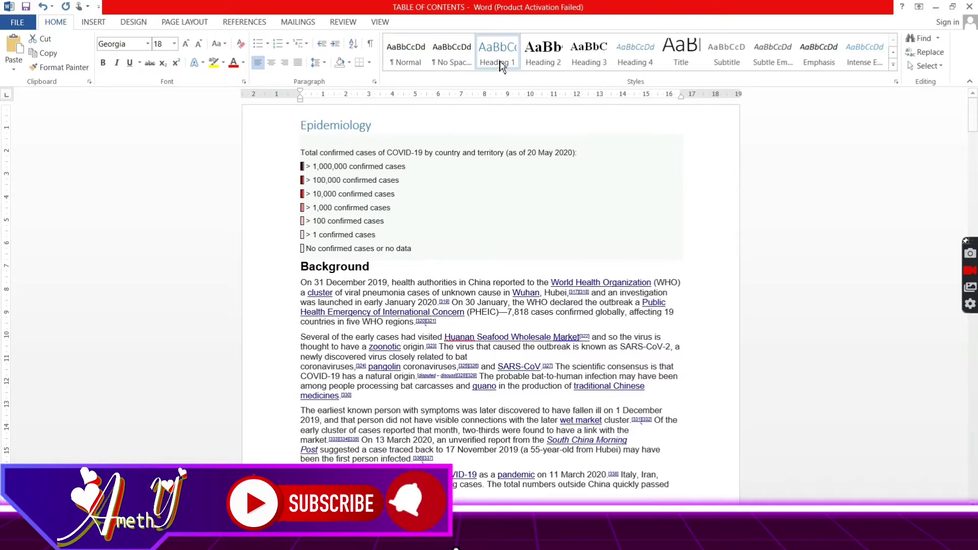
# Apply Heading 2 to the Background, Cases, Deaths and Duration titles
pyautogui.doubleClick(337, 270)
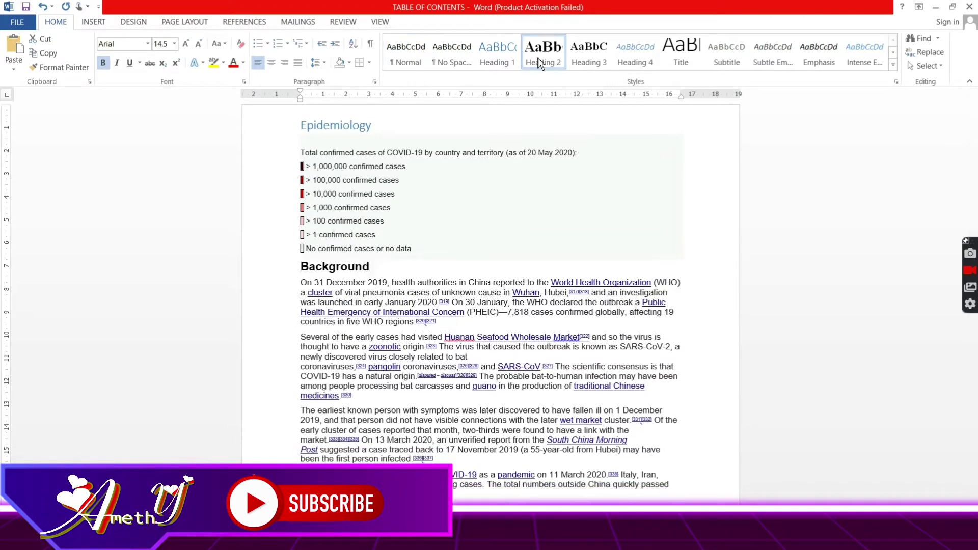
pyautogui.click(539, 62)
pyautogui.scroll(-5, 380, 319)
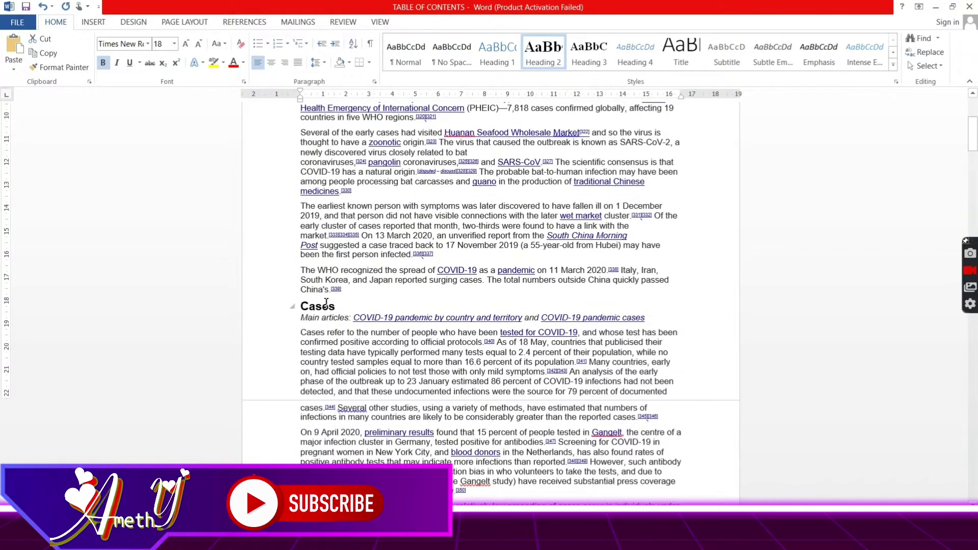
pyautogui.doubleClick(324, 308)
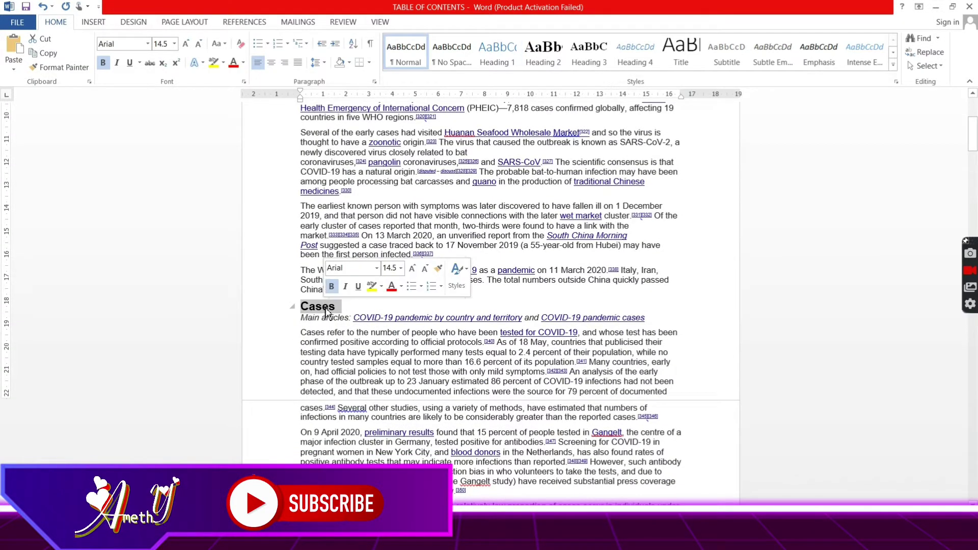
pyautogui.click(544, 56)
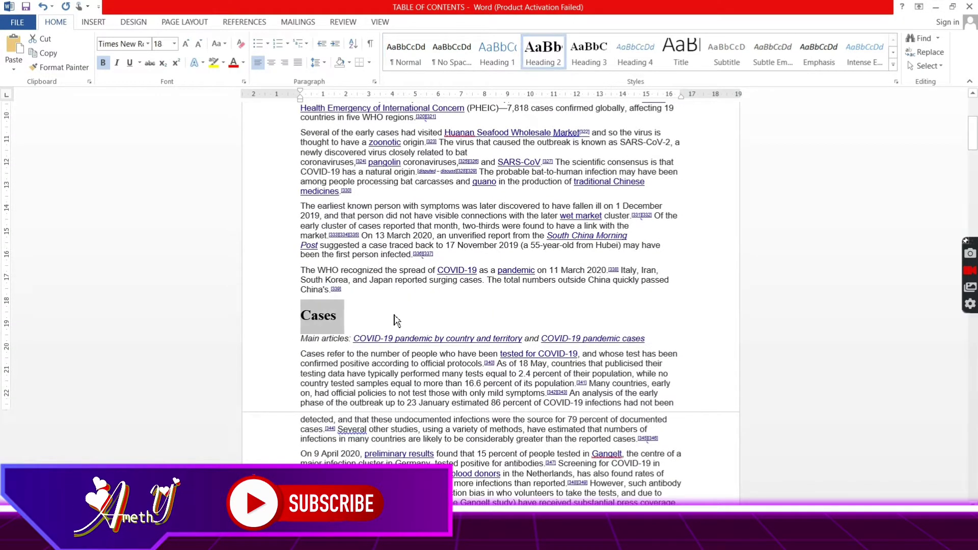
pyautogui.scroll(-5, 393, 321)
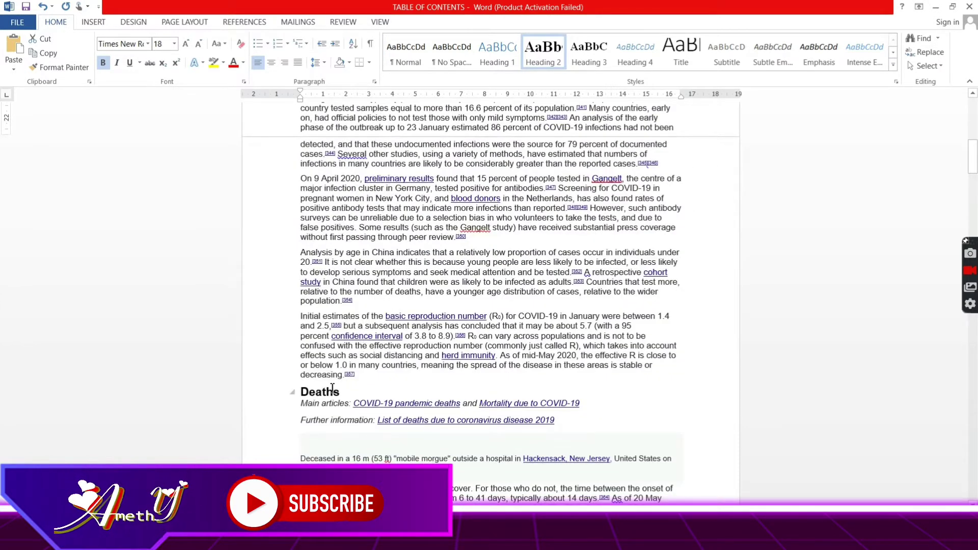
pyautogui.doubleClick(332, 390)
pyautogui.click(535, 60)
pyautogui.scroll(-15, 332, 444)
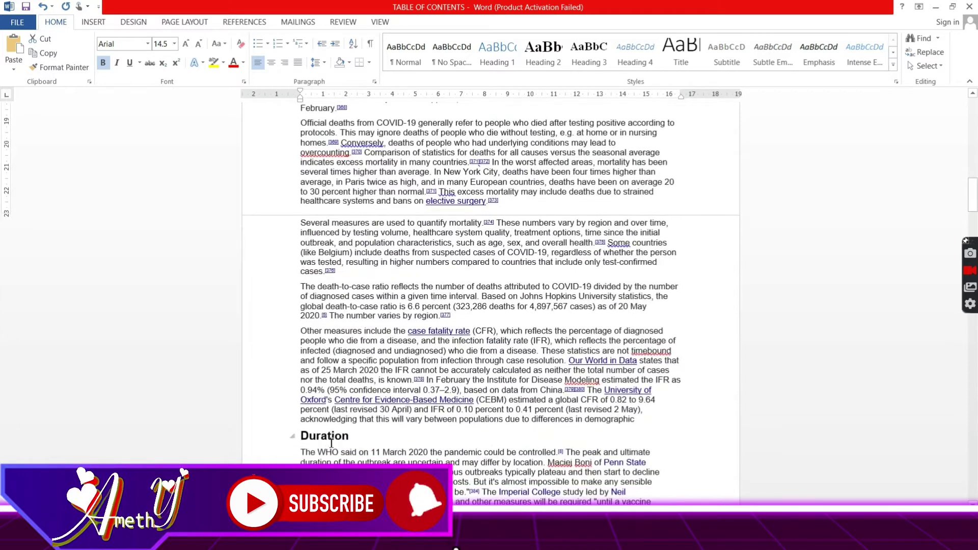
pyautogui.doubleClick(330, 437)
pyautogui.click(539, 60)
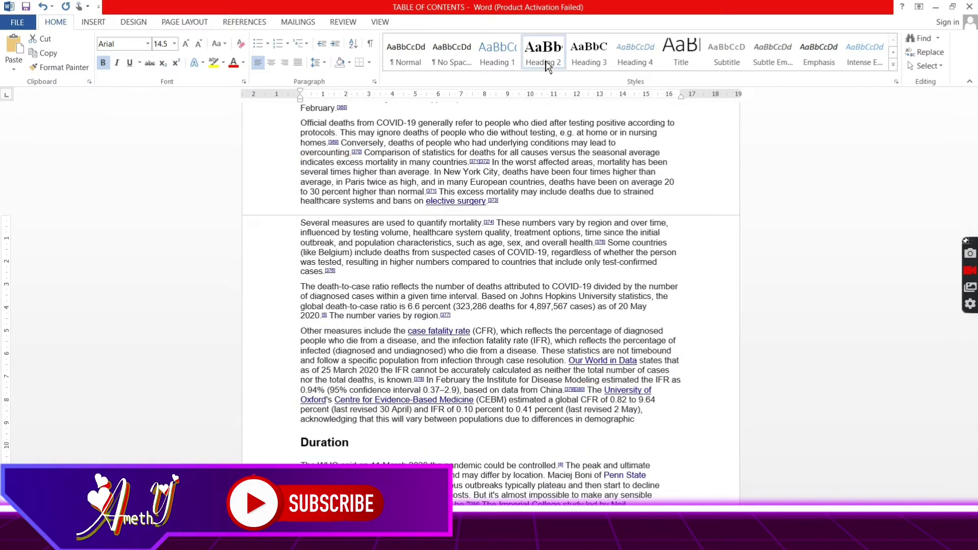
# Make Signs and symptoms Heading 1, Cause Heading 2 and Transmission Heading 3
pyautogui.scroll(-15, 454, 365)
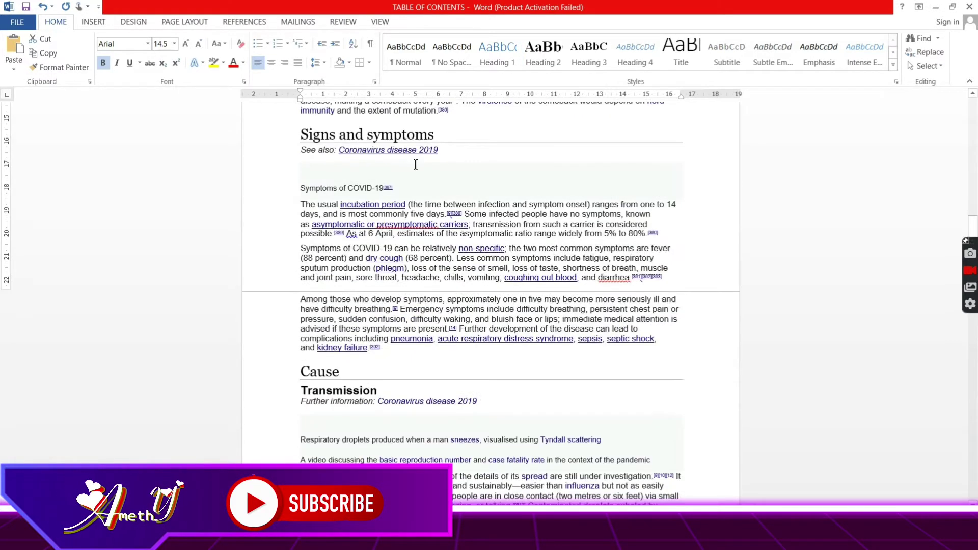
pyautogui.doubleClick(416, 137)
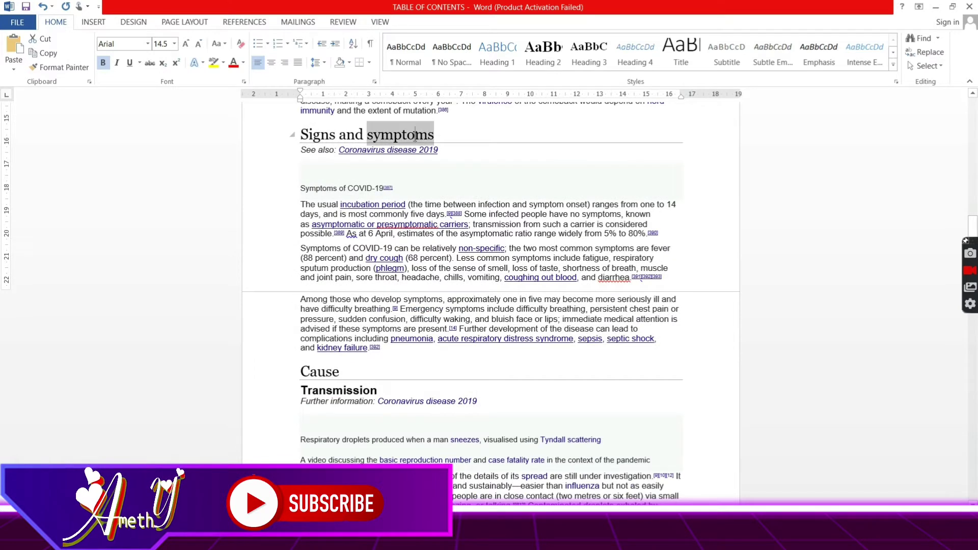
pyautogui.tripleClick(378, 137)
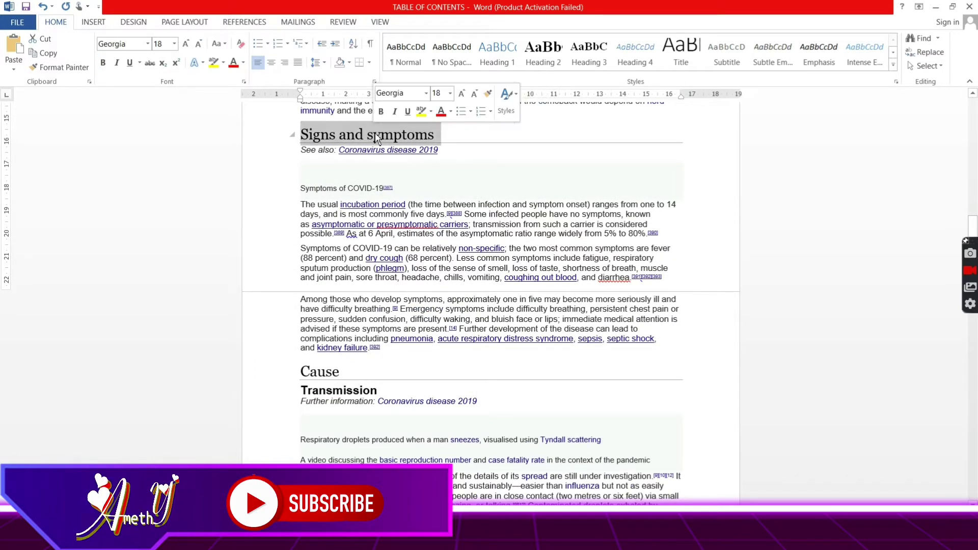
pyautogui.click(504, 56)
pyautogui.doubleClick(323, 375)
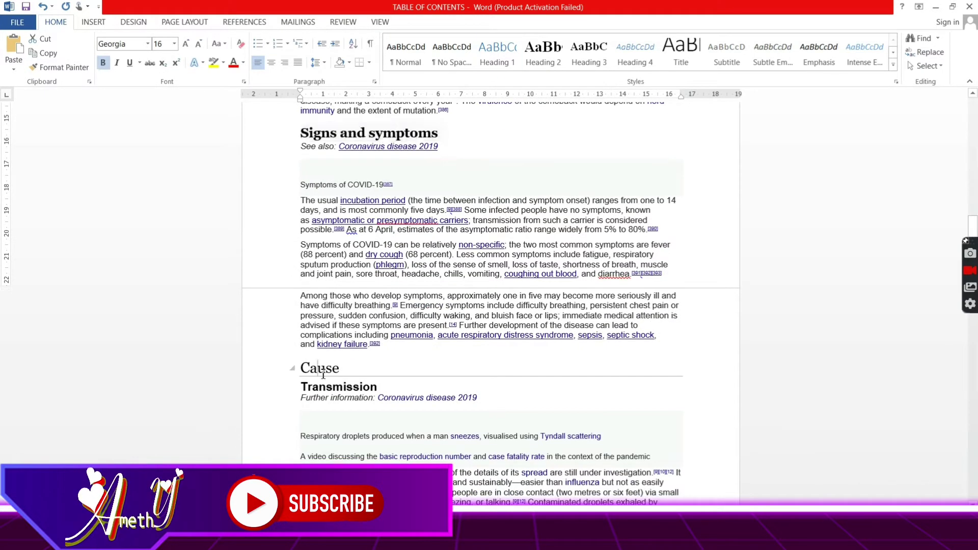
pyautogui.click(536, 68)
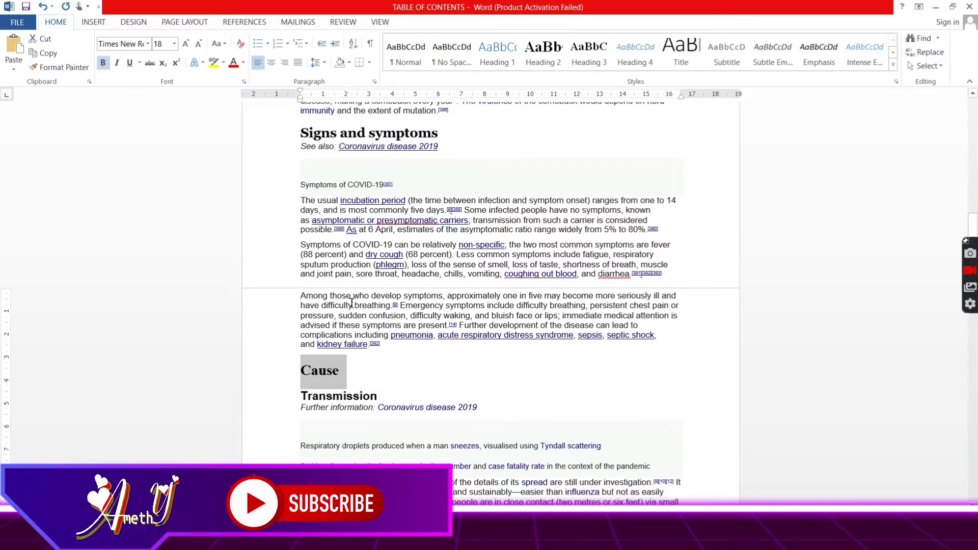
pyautogui.doubleClick(348, 394)
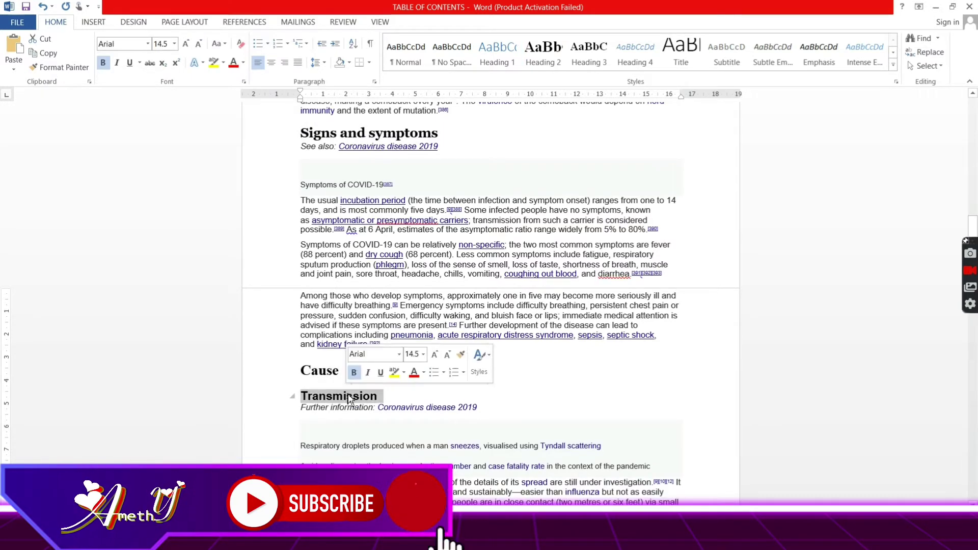
pyautogui.click(589, 55)
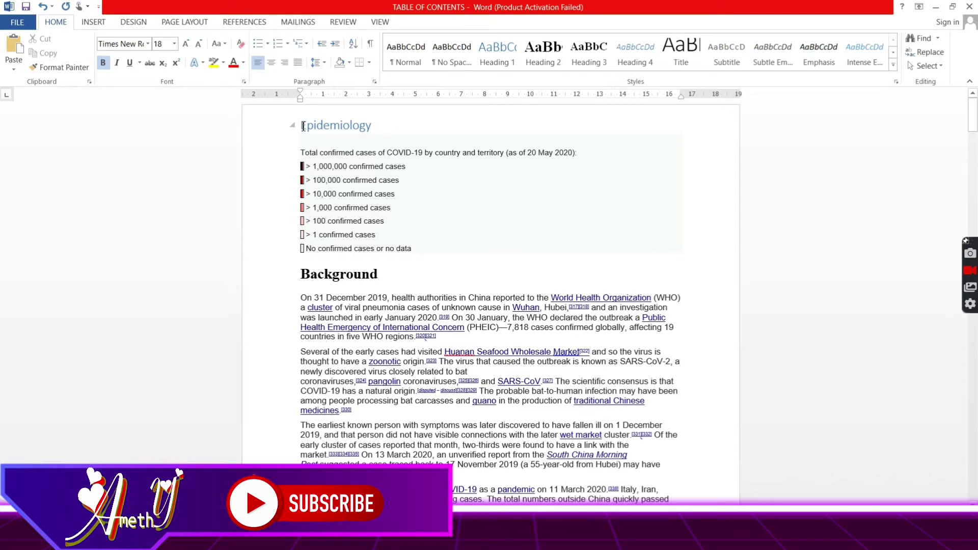
# Insert a blank page ahead of the Epidemiology heading at the document start
pyautogui.click(304, 127)
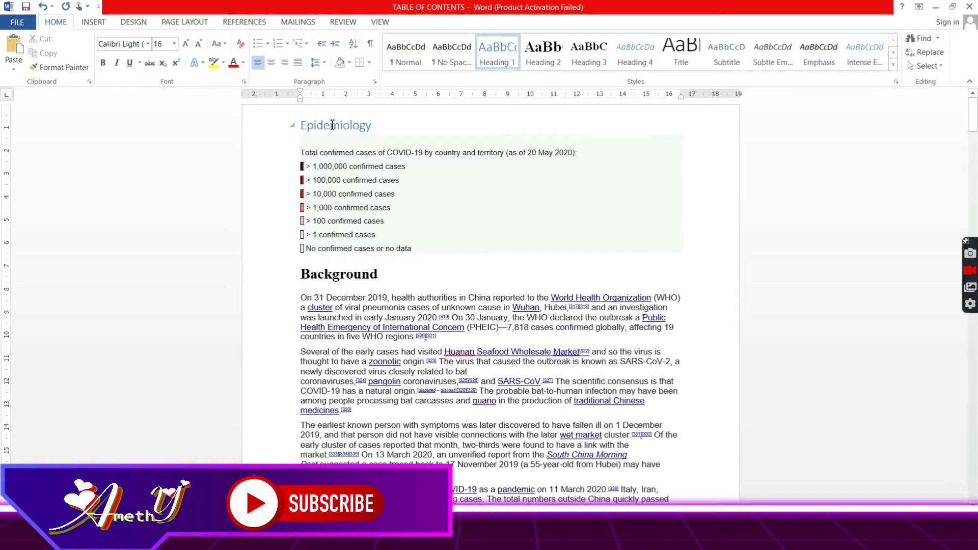
pyautogui.click(93, 22)
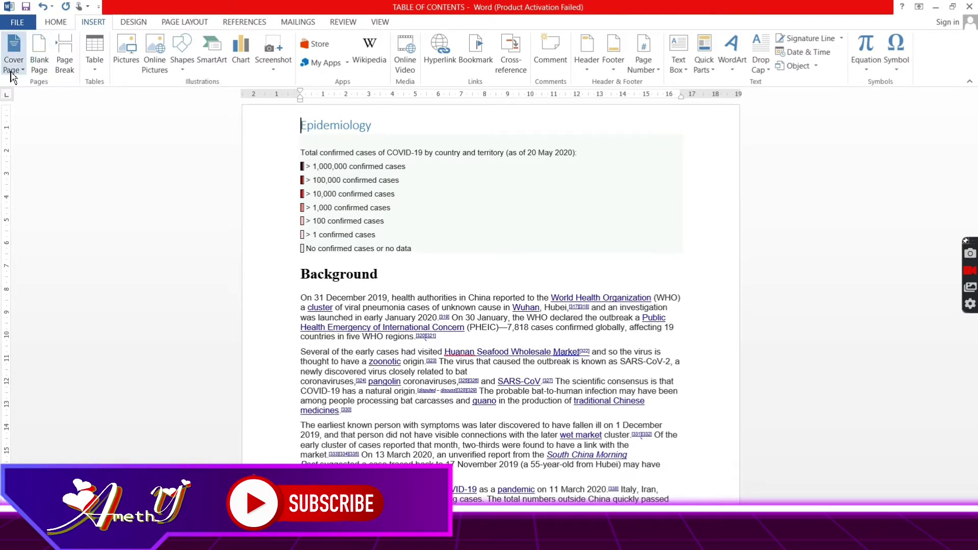
pyautogui.click(36, 71)
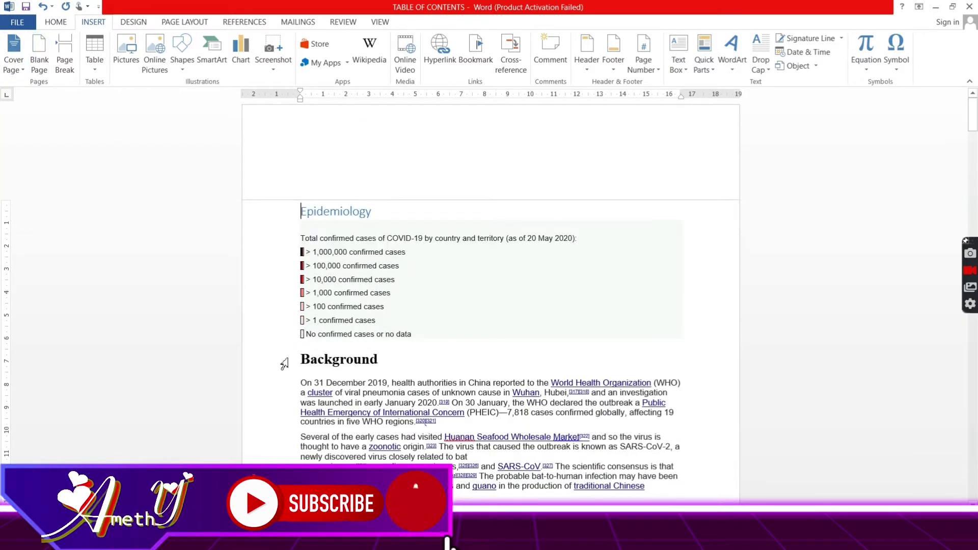
pyautogui.click(349, 161)
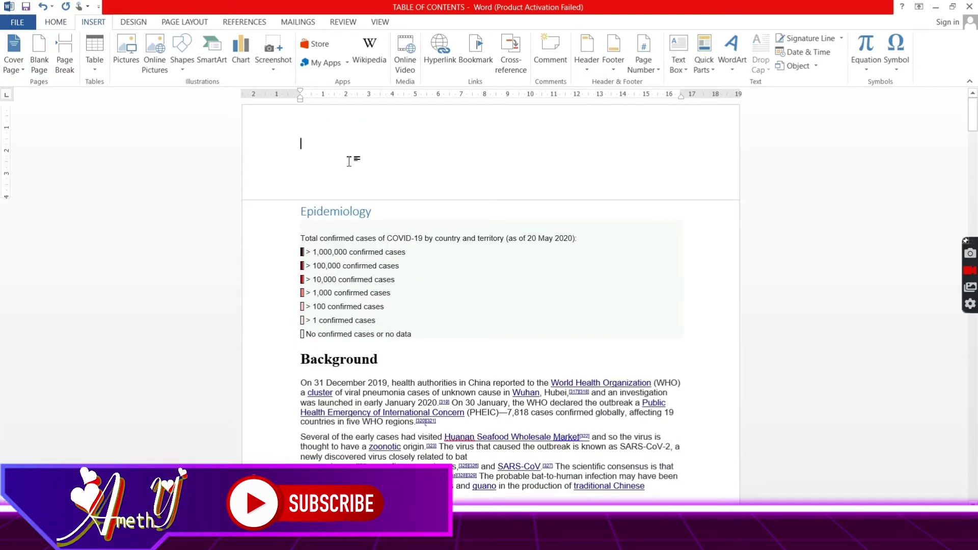
# Insert Automatic Table 2 as the table of contents on the new first page
pyautogui.click(254, 23)
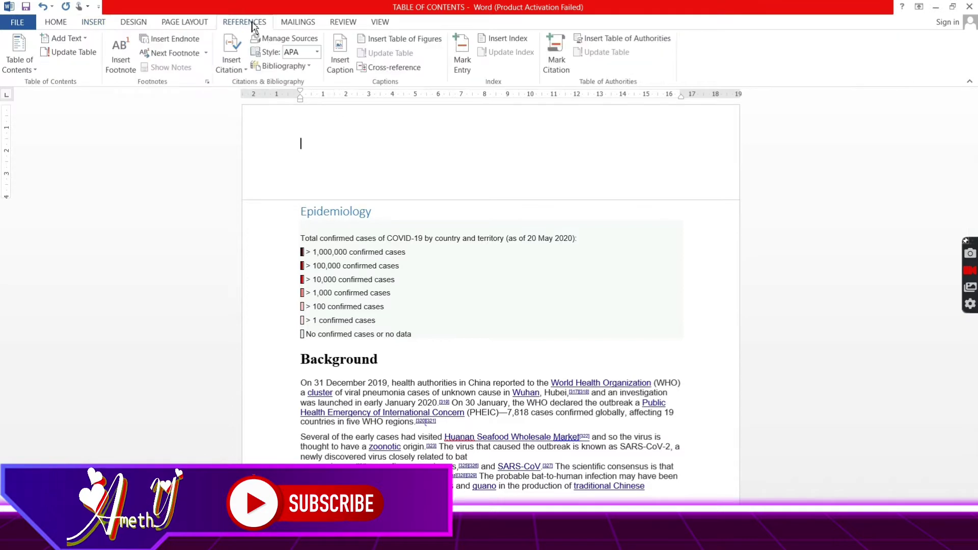
pyautogui.click(35, 74)
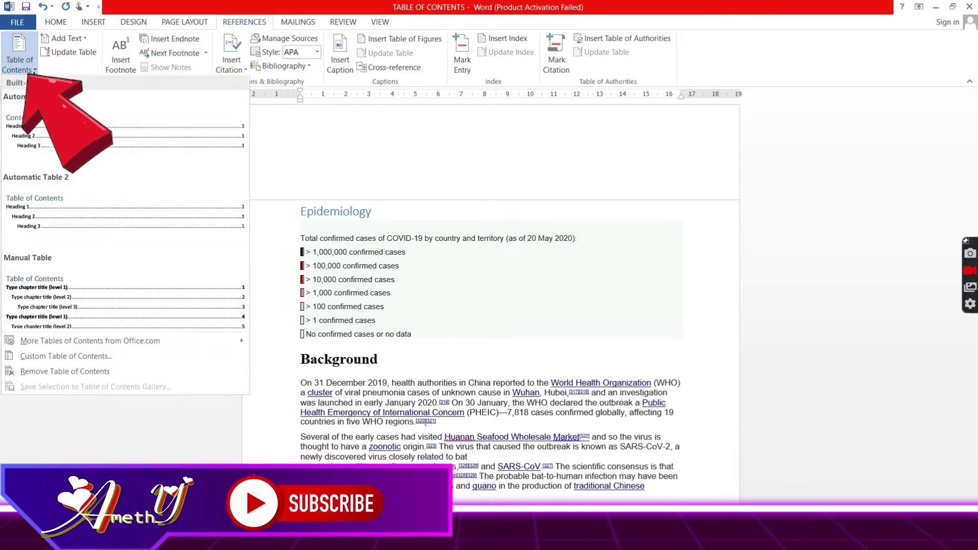
pyautogui.click(60, 207)
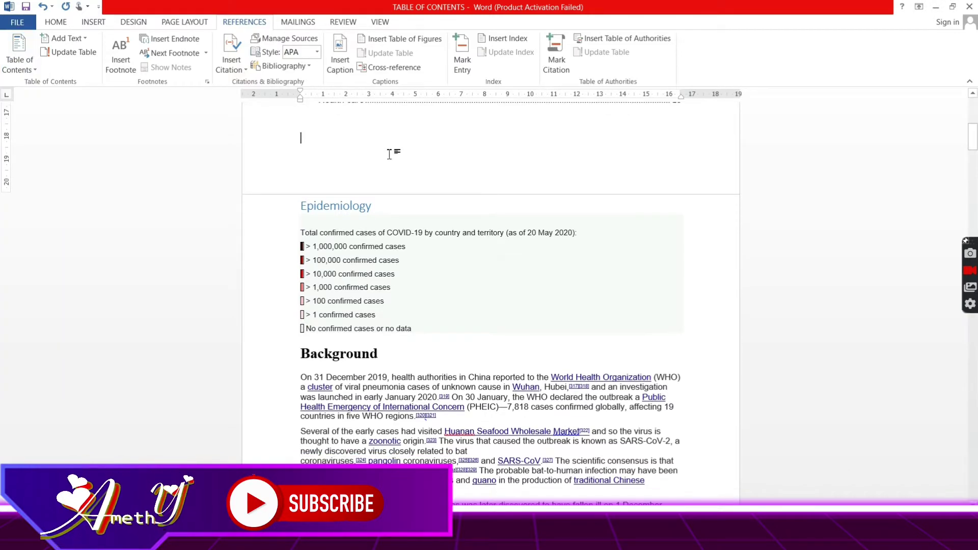
# Select the entire table of contents and make all its entries bold
pyautogui.scroll(10, 391, 154)
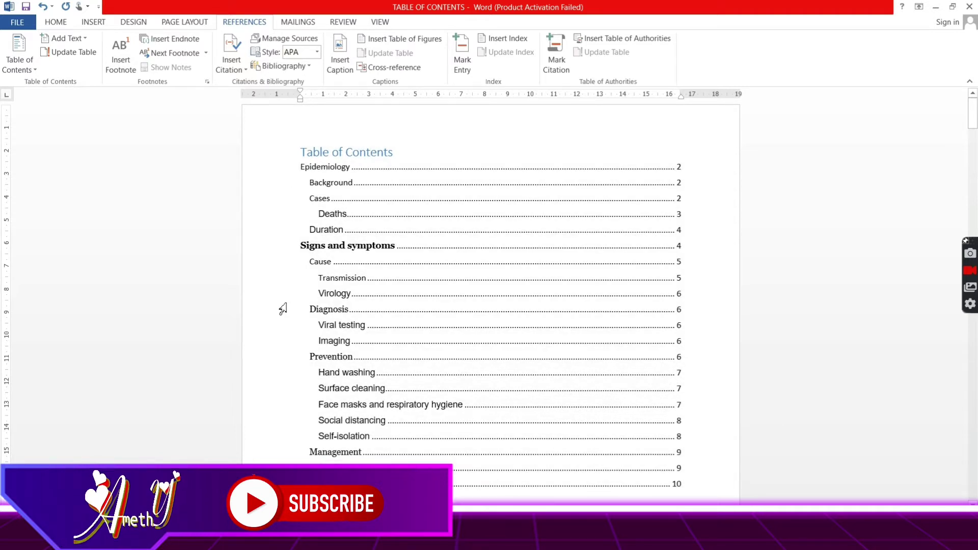
pyautogui.click(301, 216)
pyautogui.moveTo(305, 151); pyautogui.dragTo(453, 354)
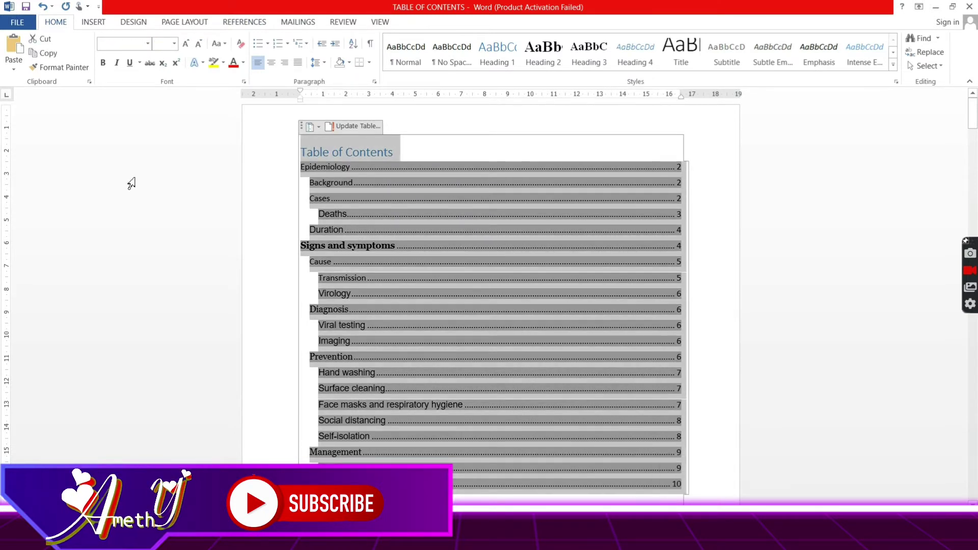
pyautogui.click(104, 63)
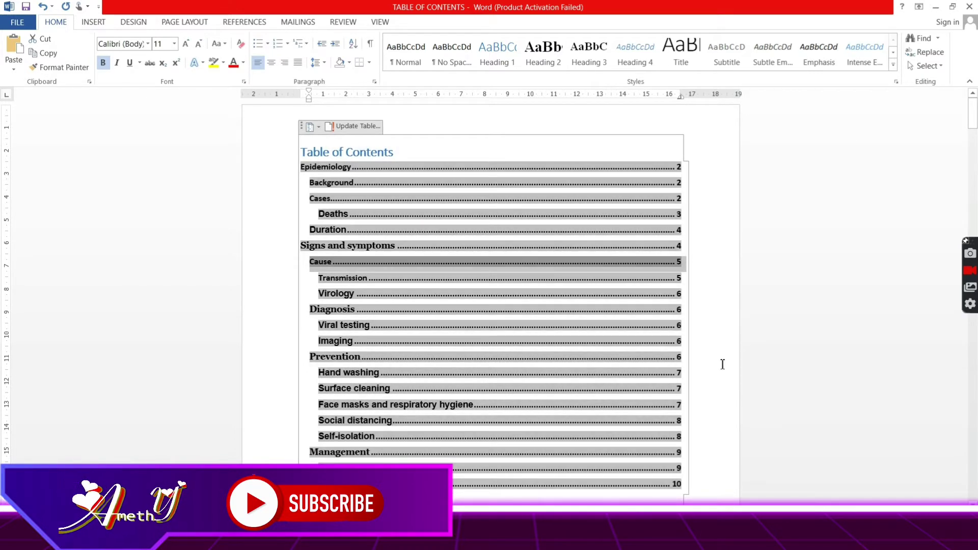
pyautogui.scroll(-10, 723, 364)
pyautogui.click(722, 364)
pyautogui.scroll(10, 723, 364)
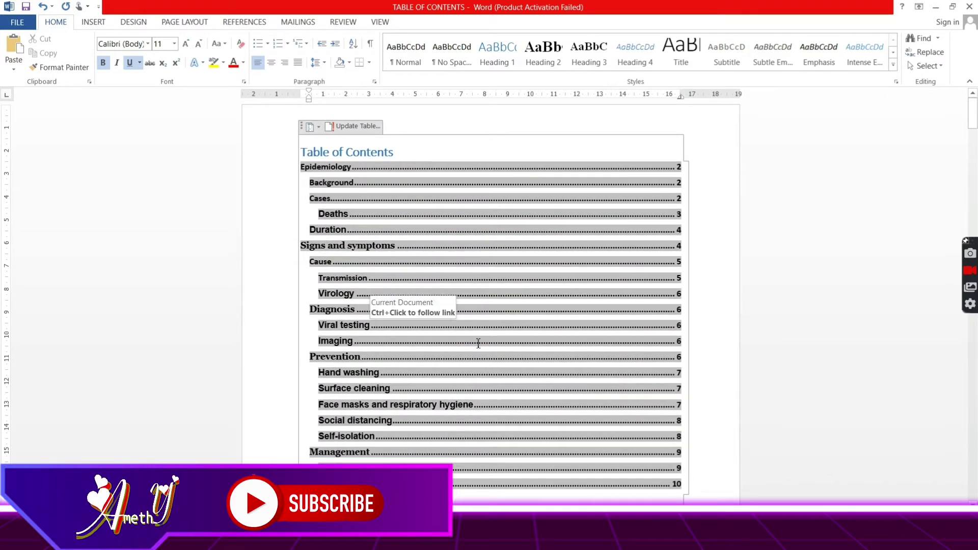
pyautogui.scroll(-20, 713, 476)
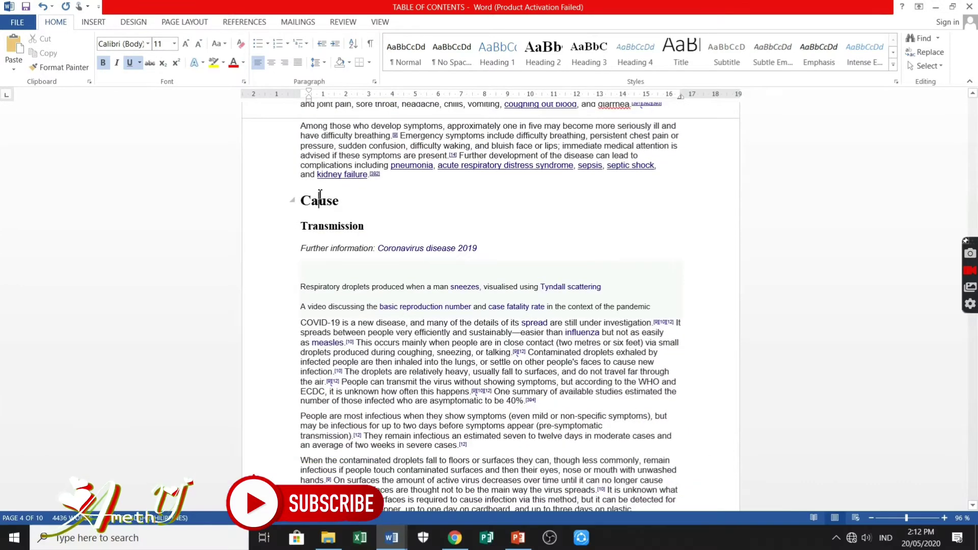
# Check the Cause heading's font, then undo the last edit with Ctrl+Z in the contents
pyautogui.click(319, 199)
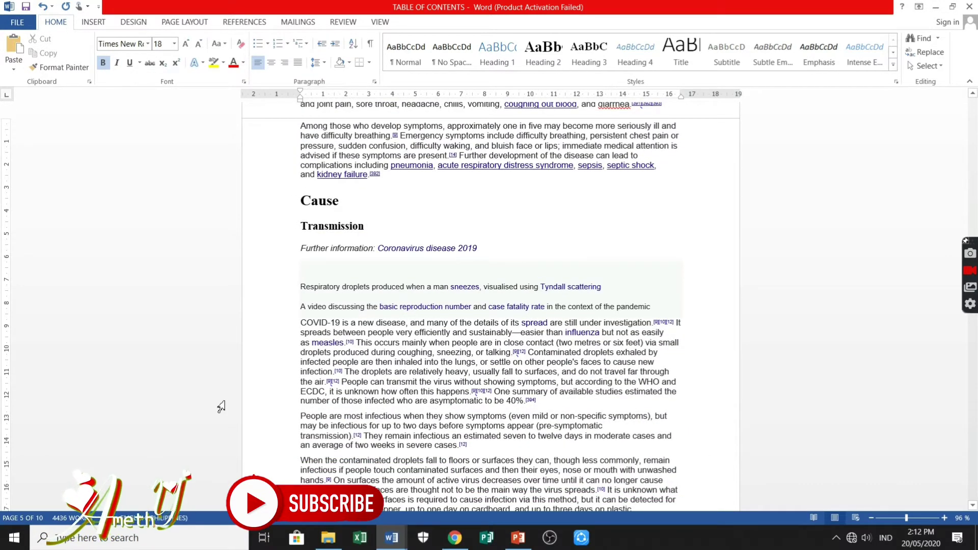
pyautogui.scroll(2, 454, 239)
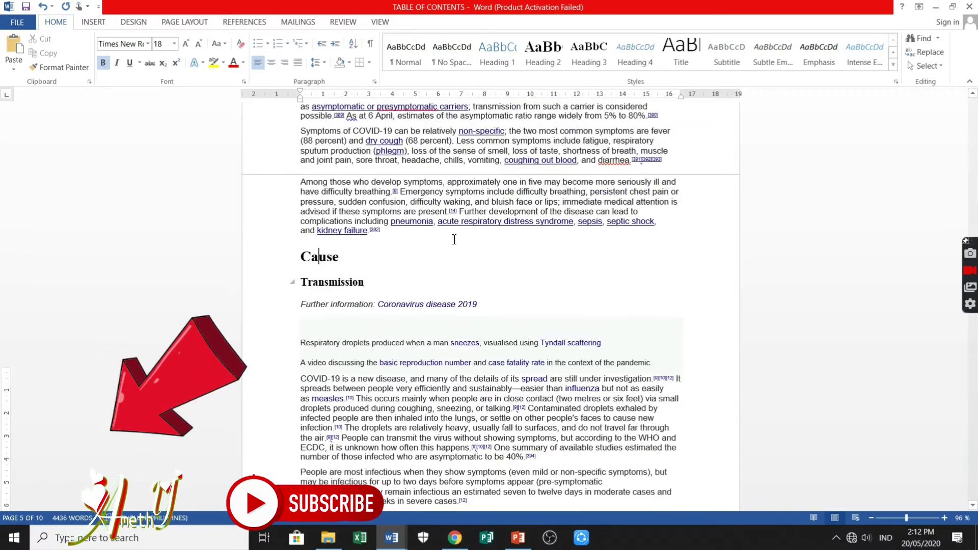
pyautogui.scroll(20, 454, 239)
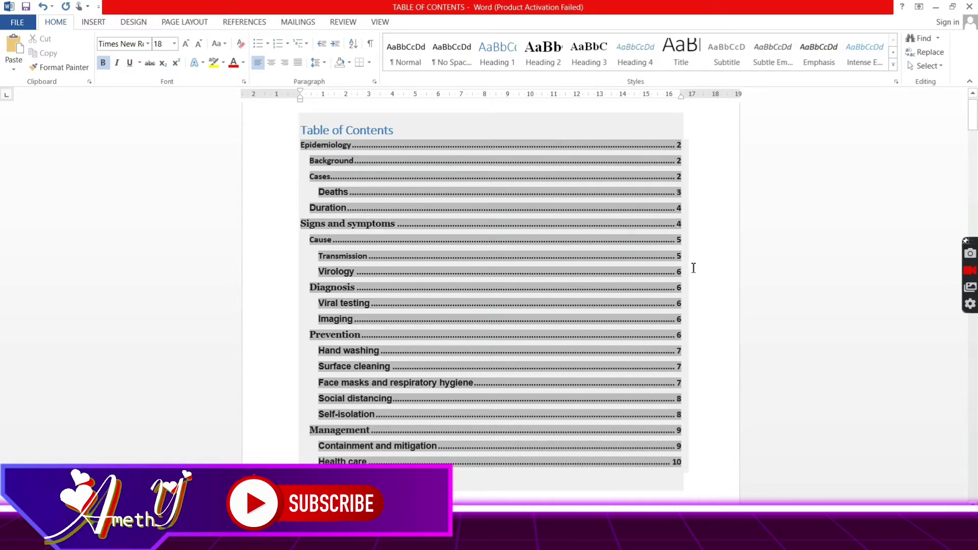
pyautogui.click(718, 284)
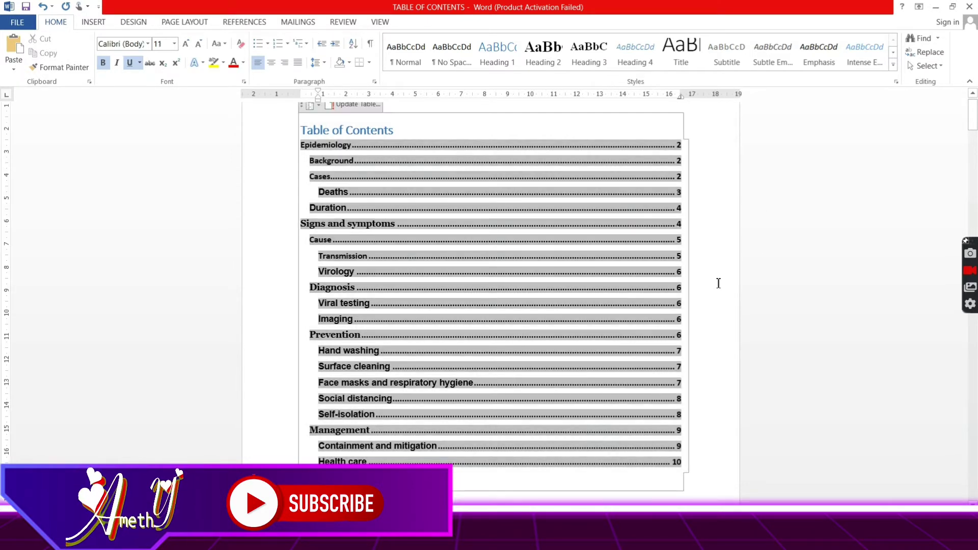
pyautogui.hotkey('ctrl', 'z')
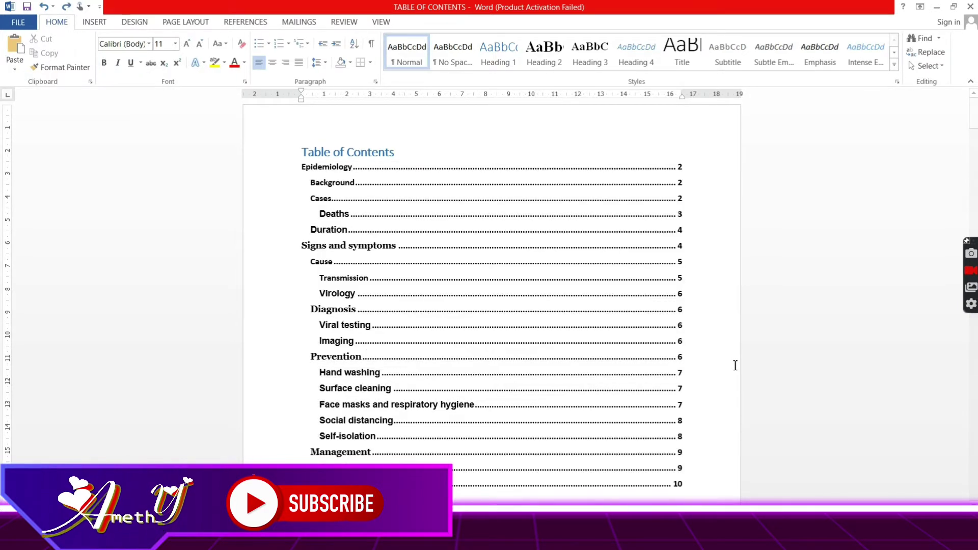
# Insert the 4 pics image file just above the Signs and symptoms heading
pyautogui.scroll(-20, 579, 353)
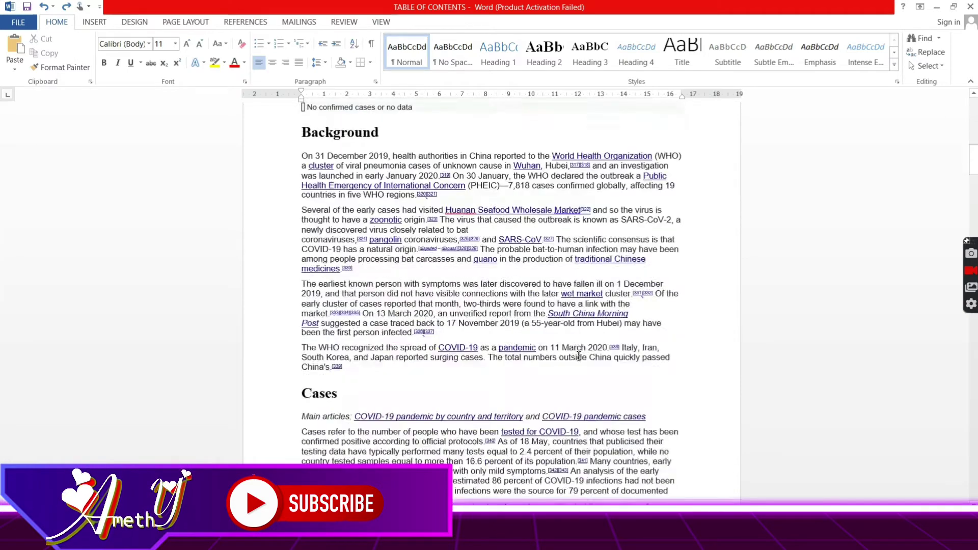
pyautogui.scroll(-20, 578, 355)
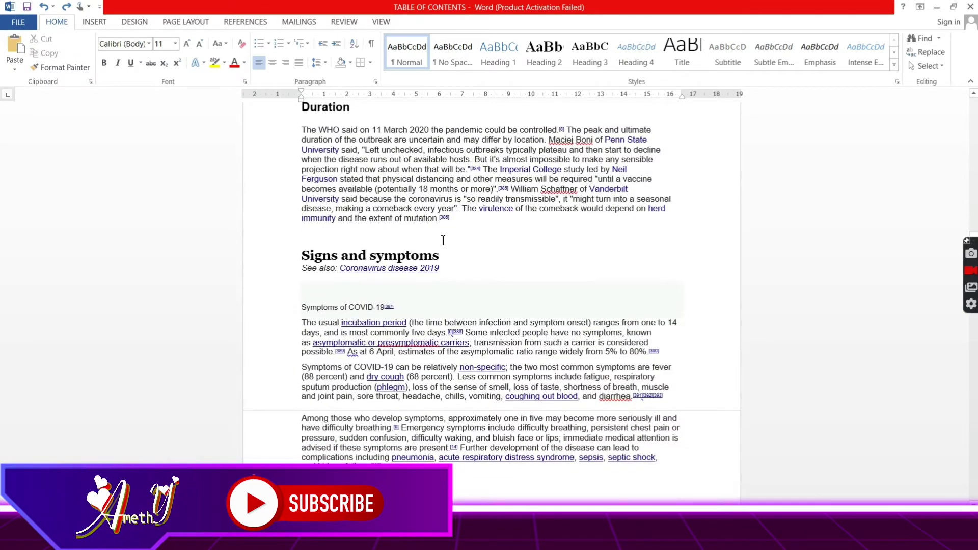
pyautogui.click(442, 239)
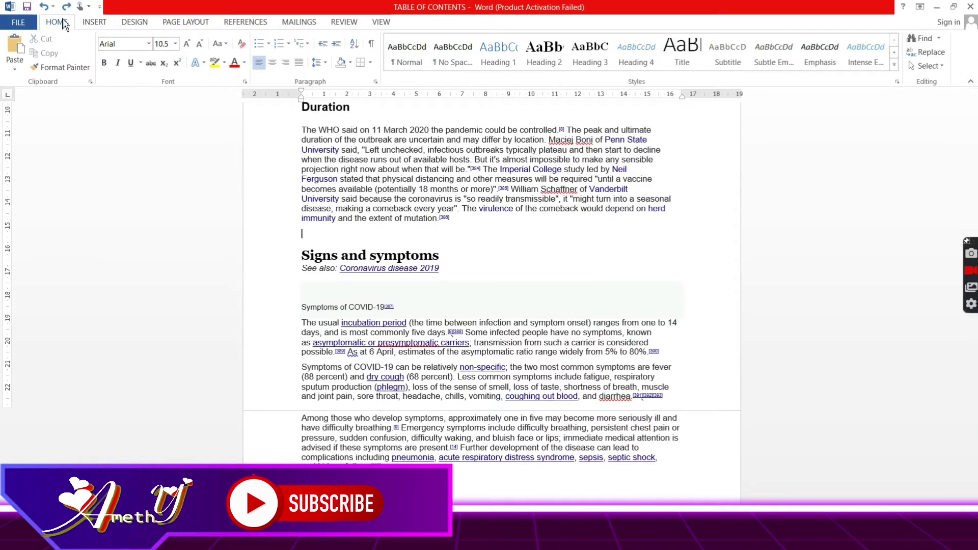
pyautogui.click(92, 22)
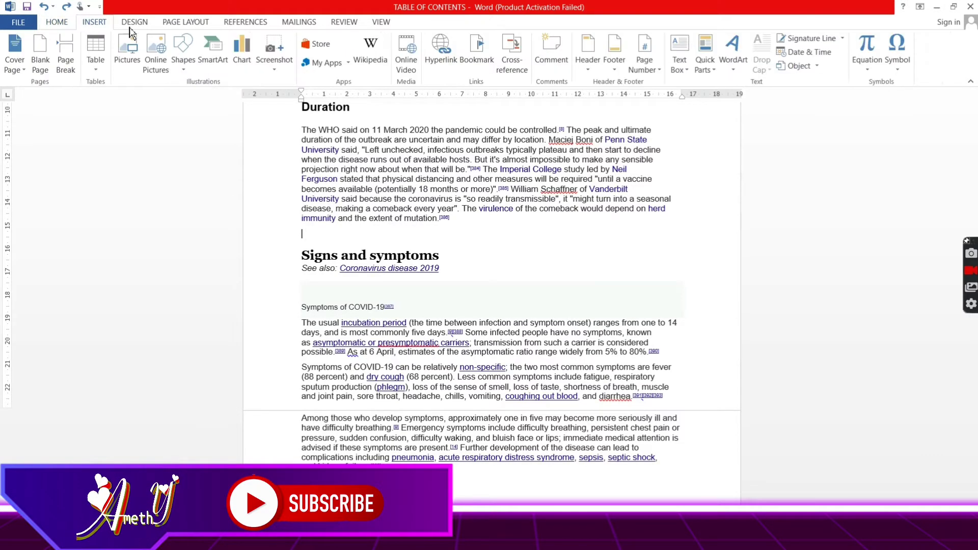
pyautogui.click(125, 55)
pyautogui.click(287, 131)
pyautogui.click(378, 285)
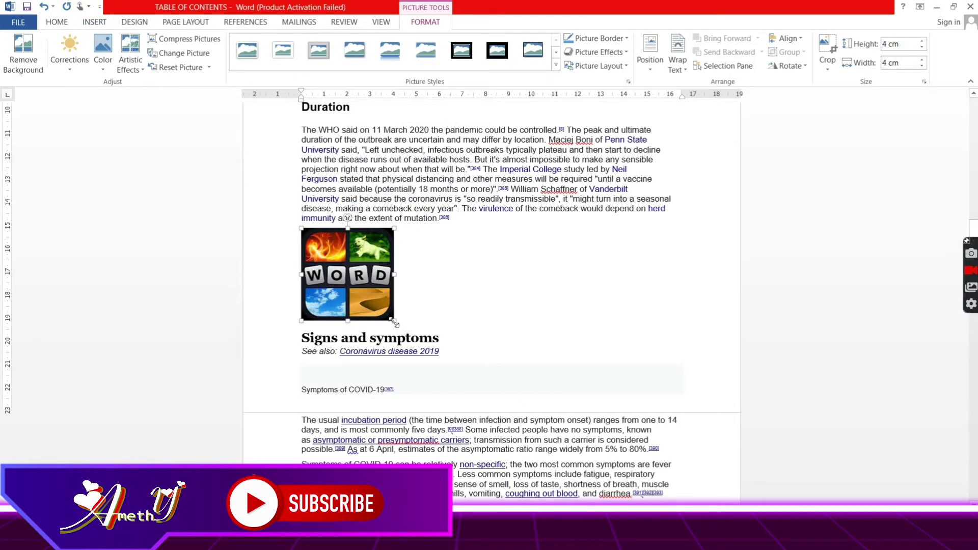
# Enlarge the picture to 7.02 cm × 7.02 cm and deselect it
pyautogui.moveTo(394, 322); pyautogui.dragTo(446, 372)
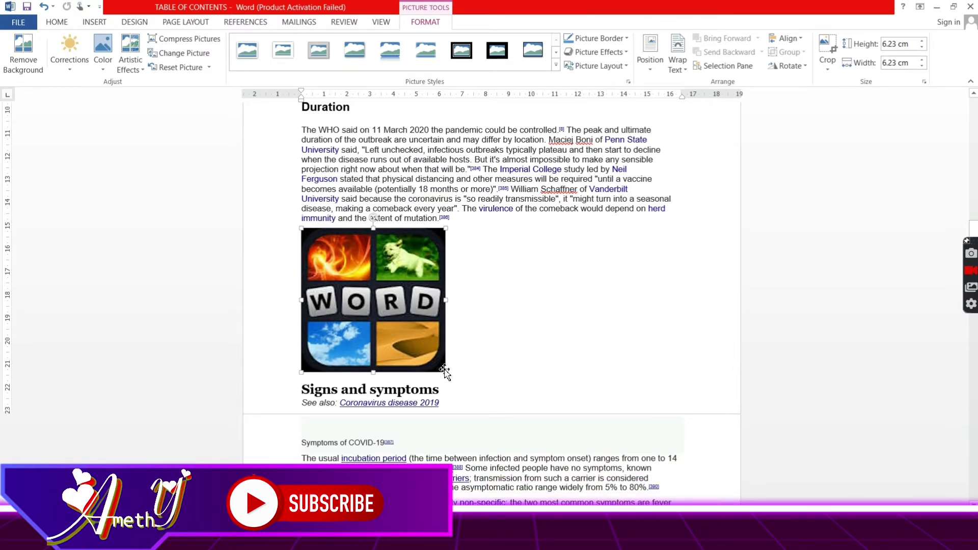
pyautogui.moveTo(464, 388); pyautogui.dragTo(465, 389)
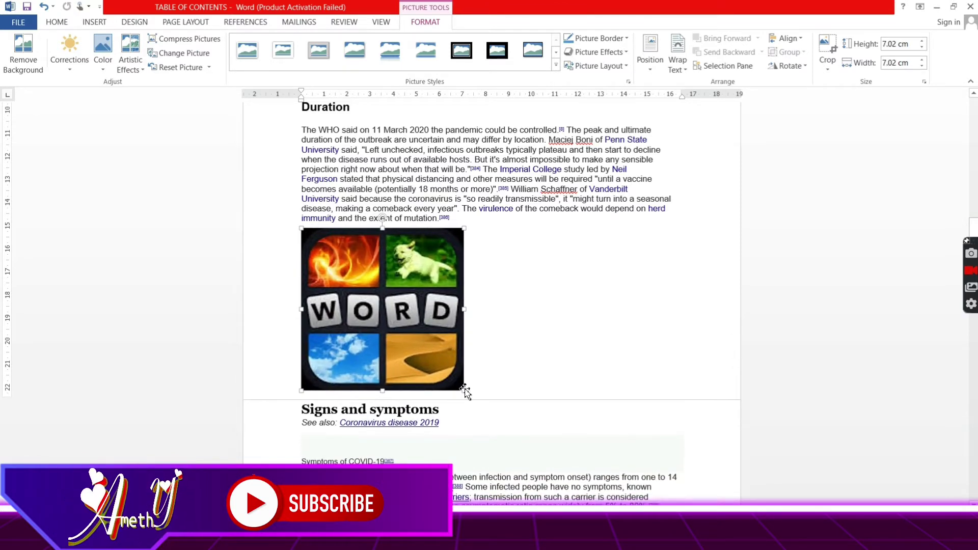
pyautogui.click(547, 337)
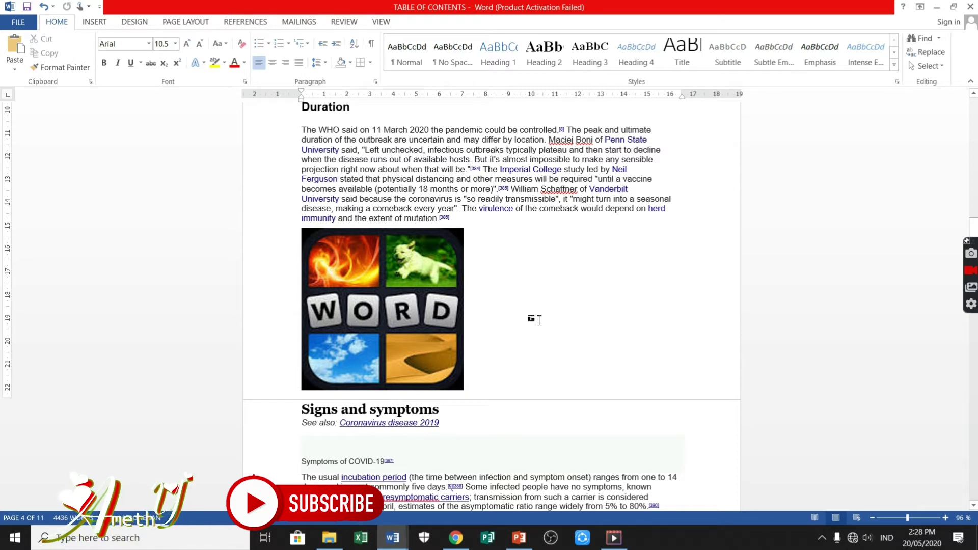
pyautogui.click(385, 409)
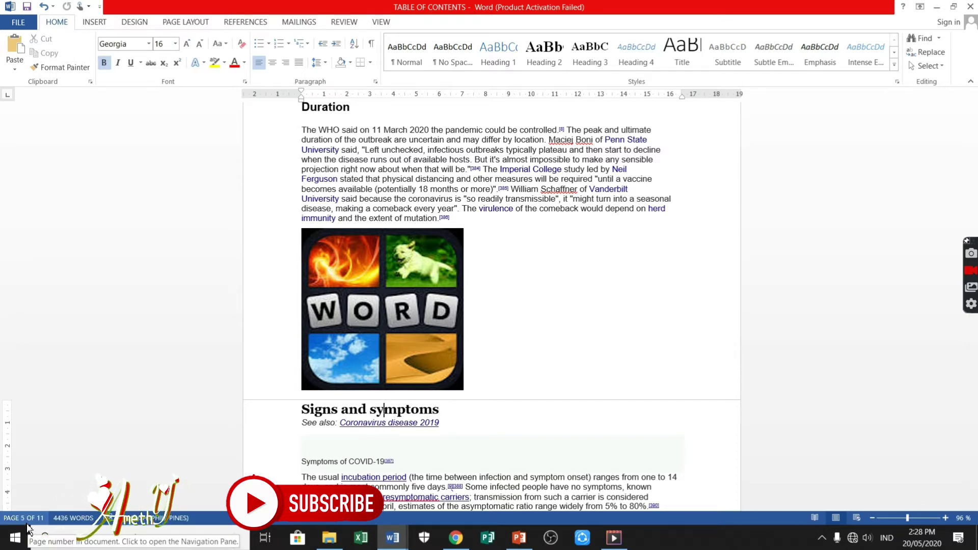
# Update only the table of contents page numbers, moving Signs and symptoms to page 5
pyautogui.scroll(15, 574, 247)
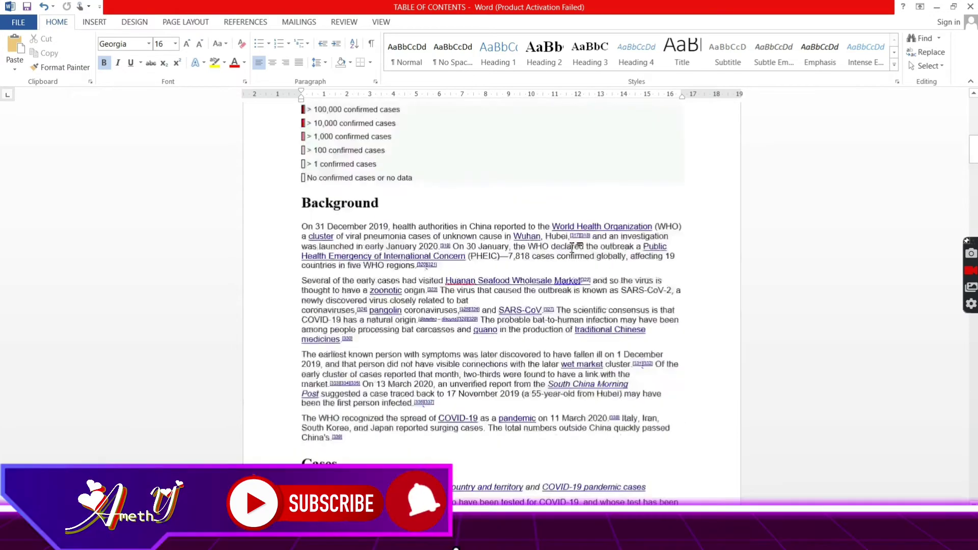
pyautogui.scroll(10, 573, 247)
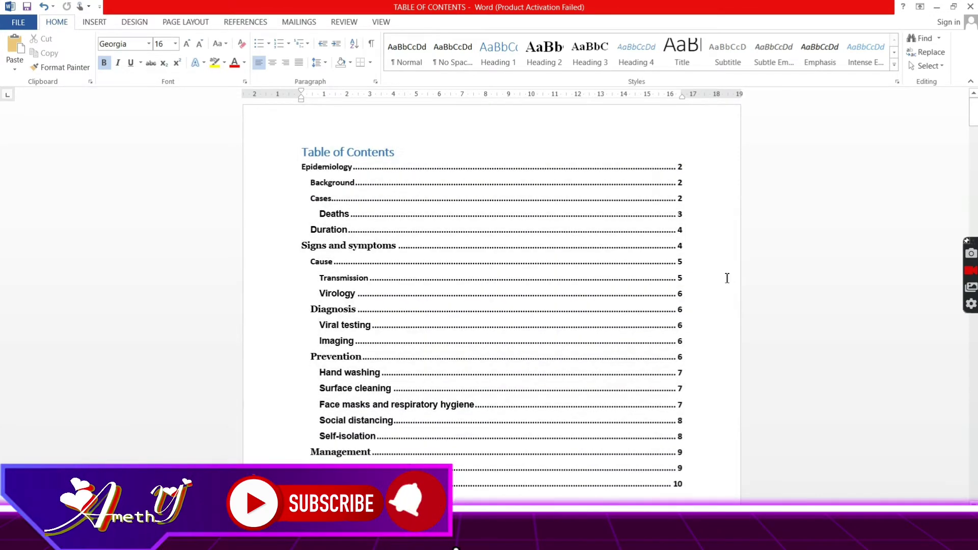
pyautogui.click(437, 253)
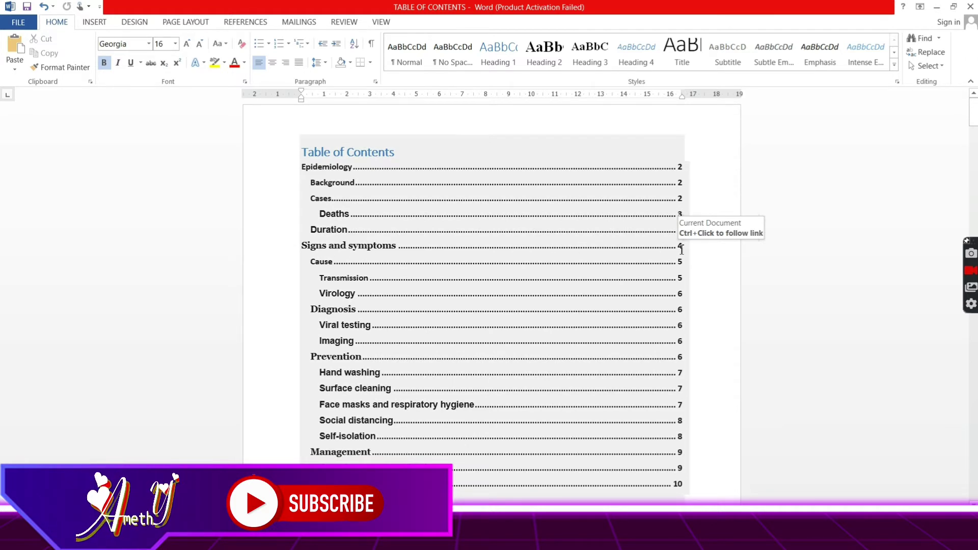
pyautogui.click(716, 251)
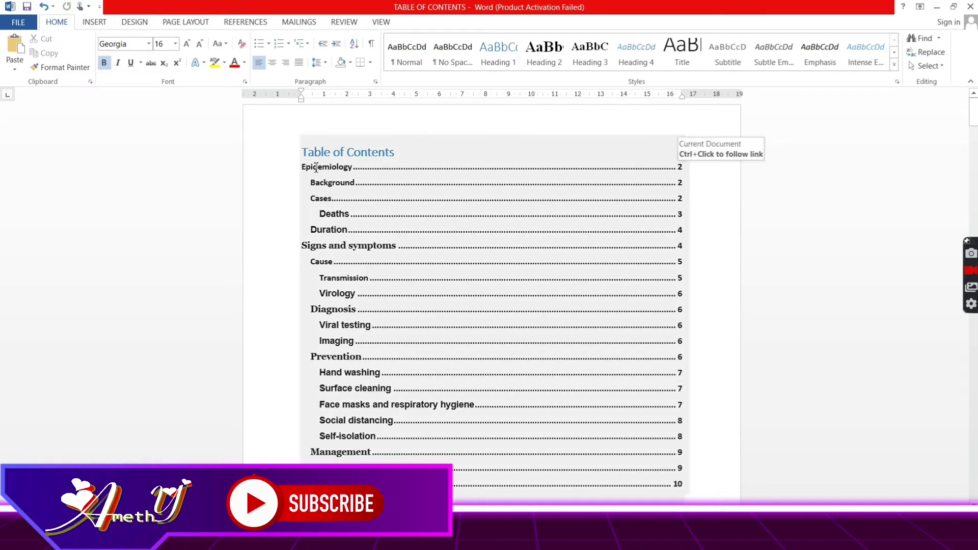
pyautogui.click(308, 152)
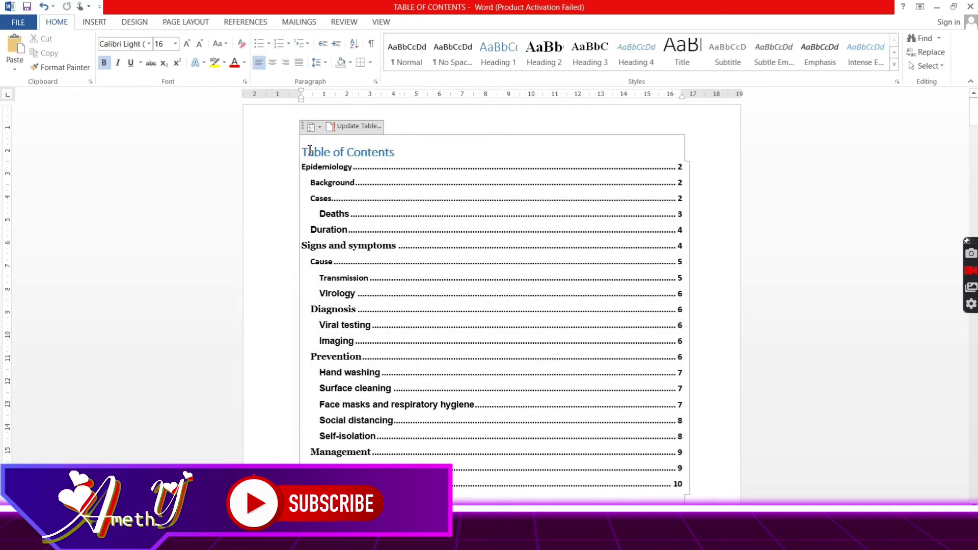
pyautogui.click(344, 126)
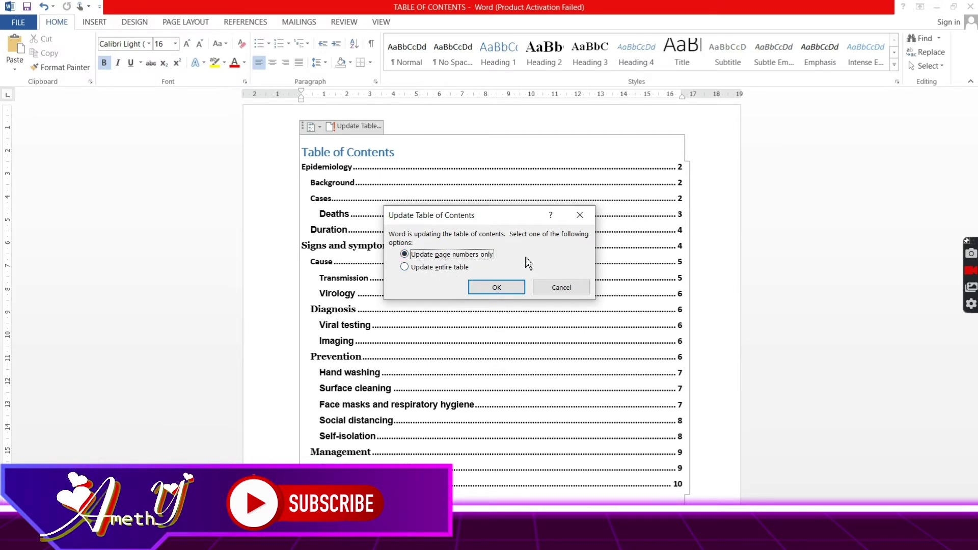
pyautogui.click(492, 288)
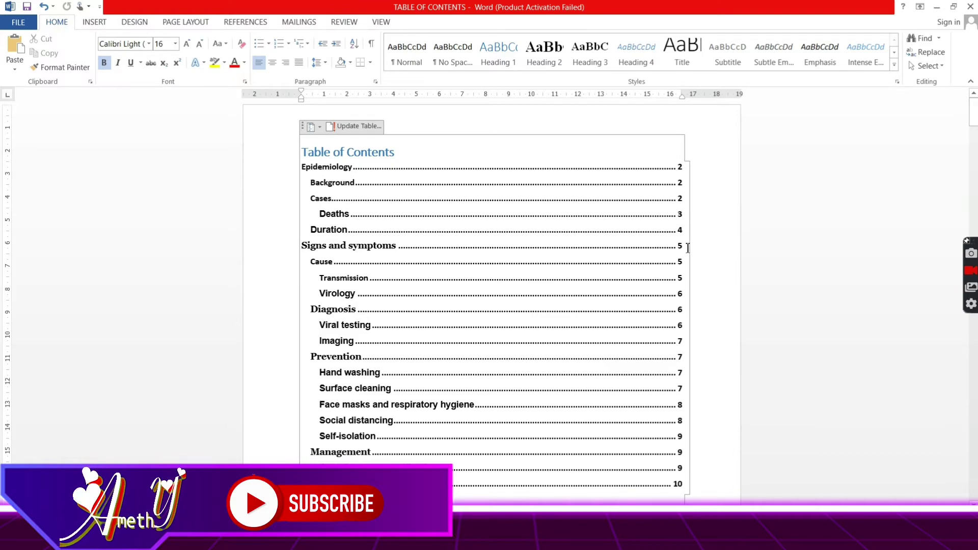
# Find the History title and apply the Heading 1 style to it
pyautogui.scroll(-20, 549, 383)
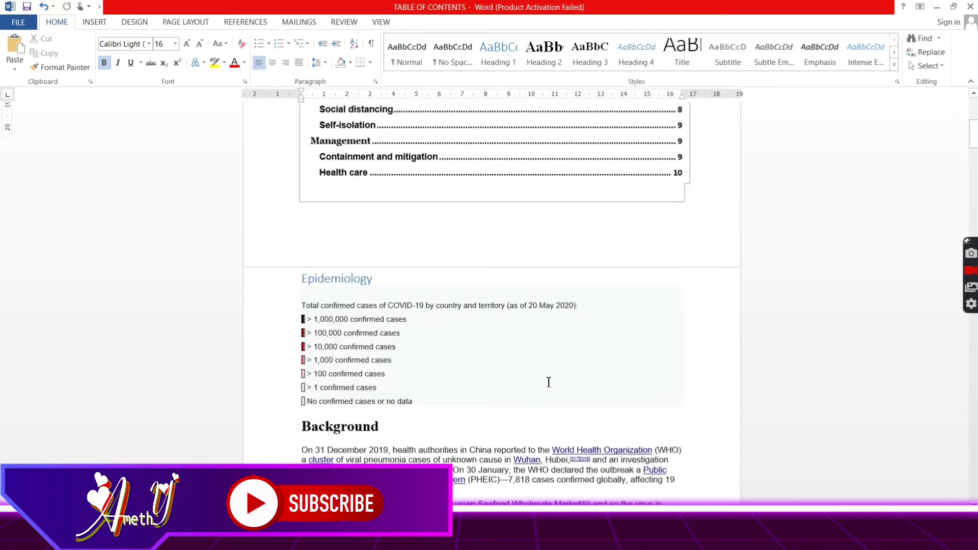
pyautogui.scroll(-20, 549, 382)
pyautogui.scroll(-10, 545, 363)
pyautogui.scroll(19, 544, 362)
pyautogui.scroll(-12, 516, 449)
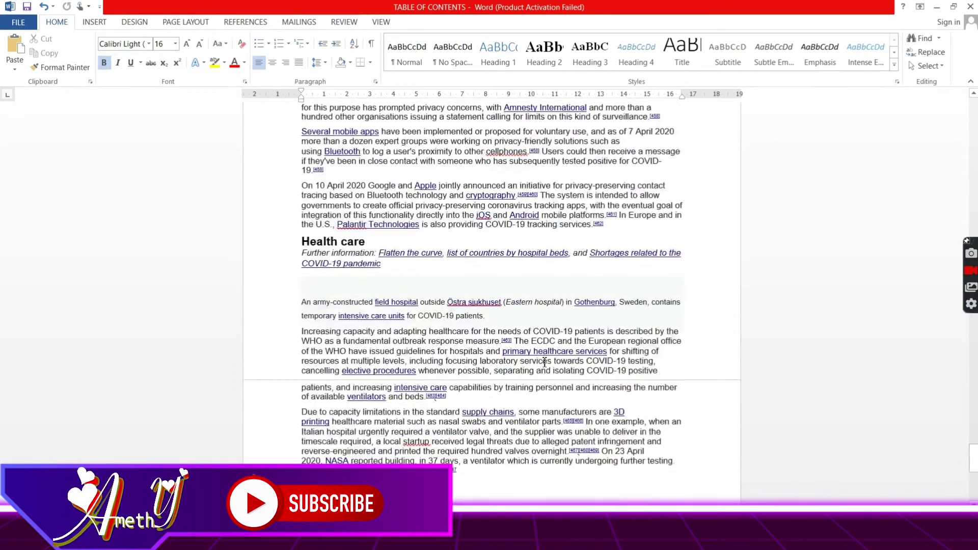
pyautogui.click(378, 354)
pyautogui.scroll(-10, 379, 355)
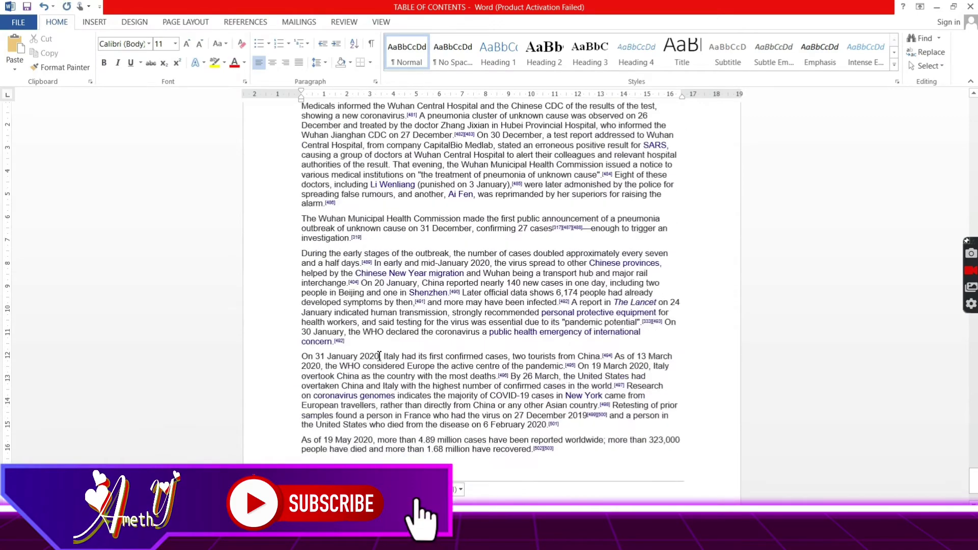
pyautogui.scroll(20, 379, 356)
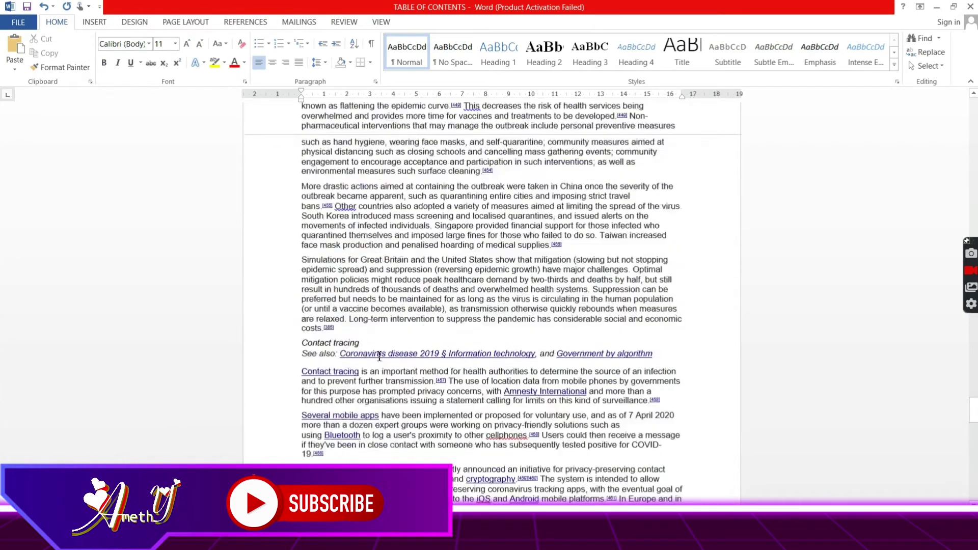
pyautogui.scroll(13, 379, 356)
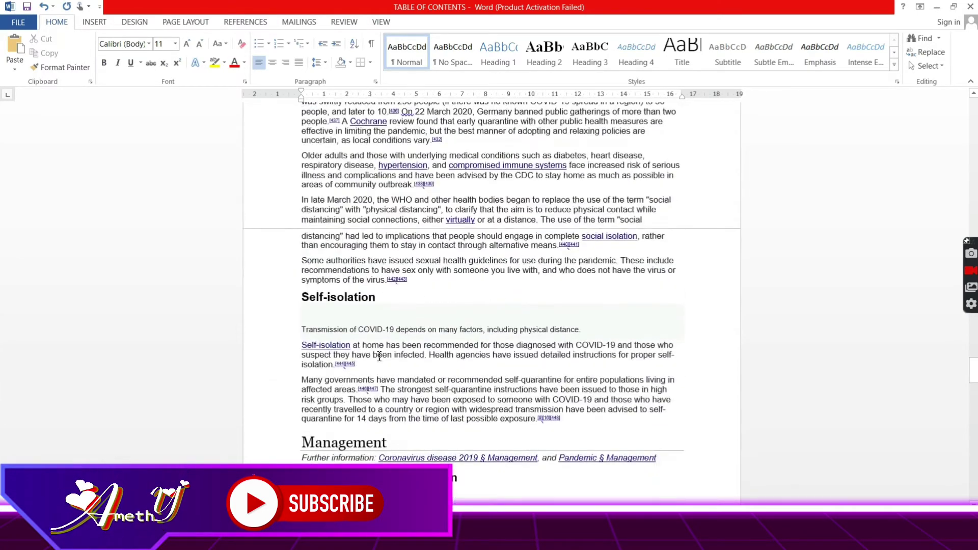
pyautogui.scroll(15, 380, 356)
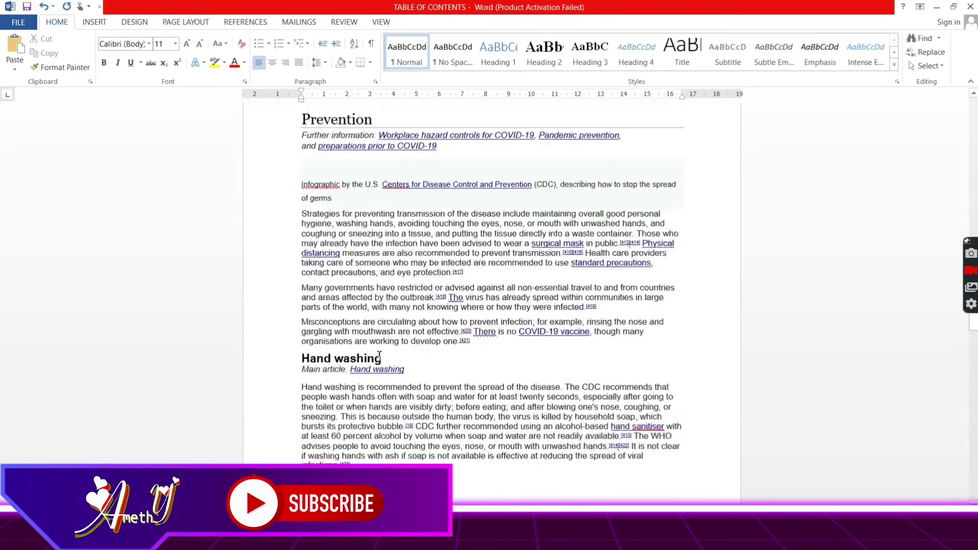
pyautogui.scroll(-3, 379, 356)
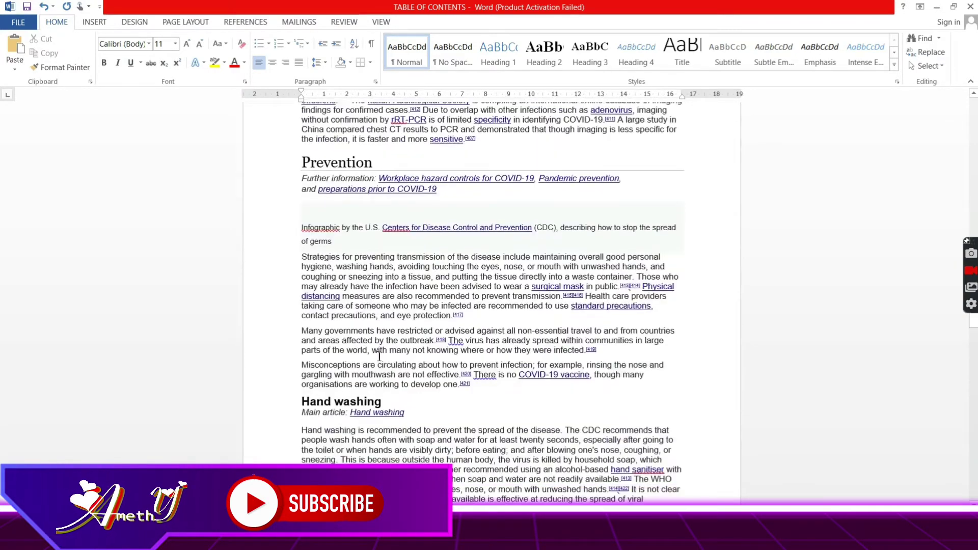
pyautogui.scroll(-20, 379, 356)
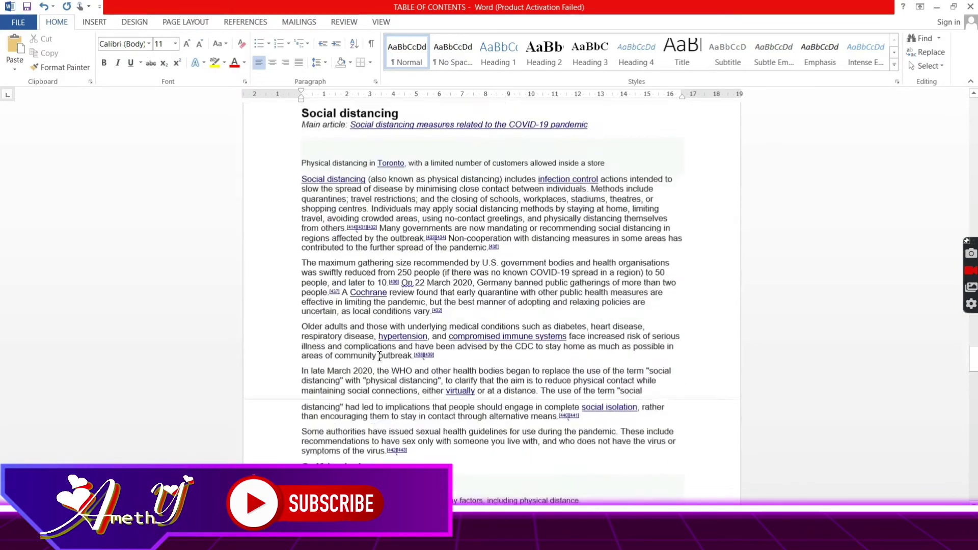
pyautogui.scroll(-15, 379, 356)
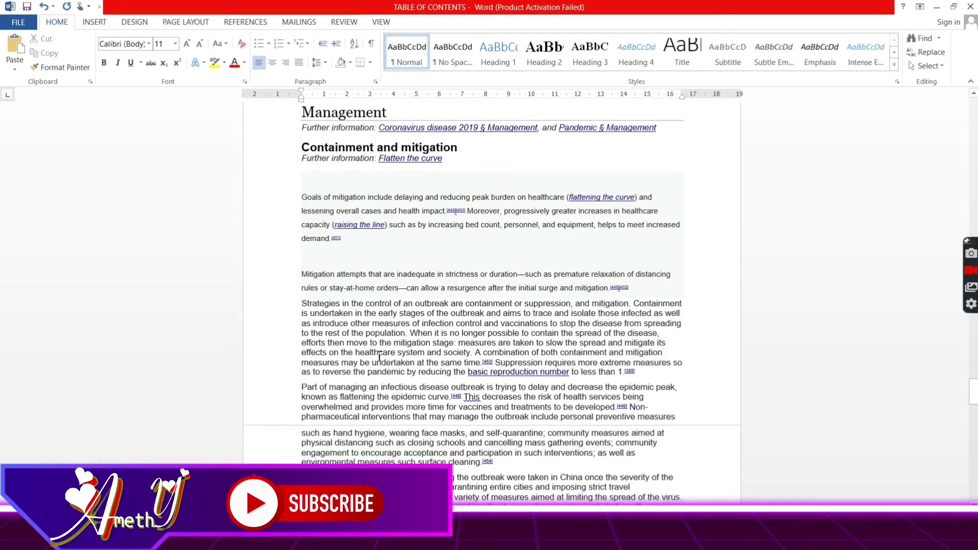
pyautogui.scroll(-15, 379, 356)
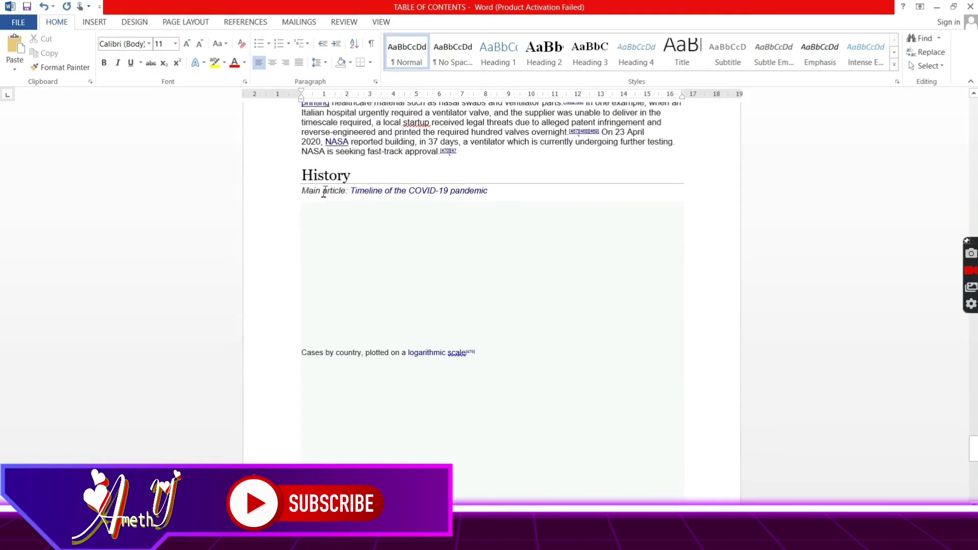
pyautogui.click(339, 177)
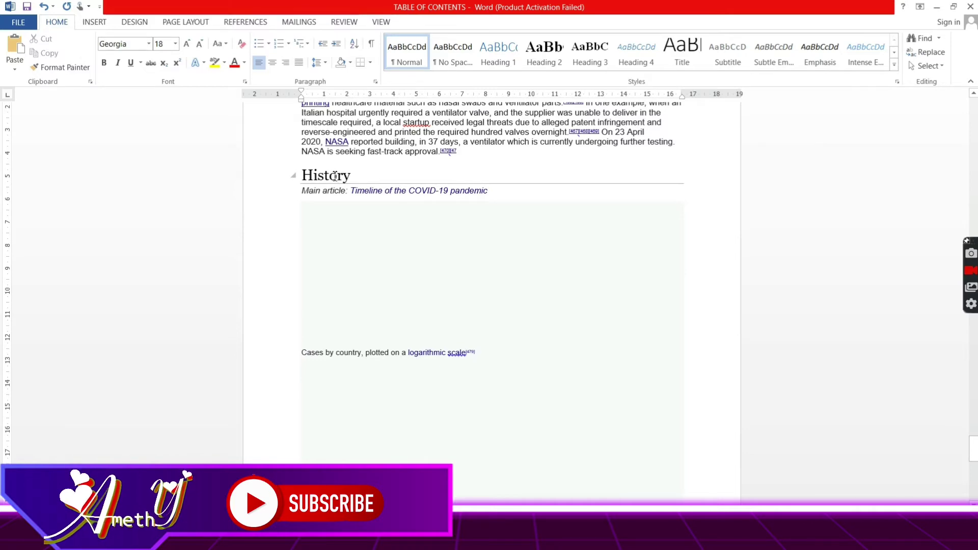
pyautogui.doubleClick(335, 177)
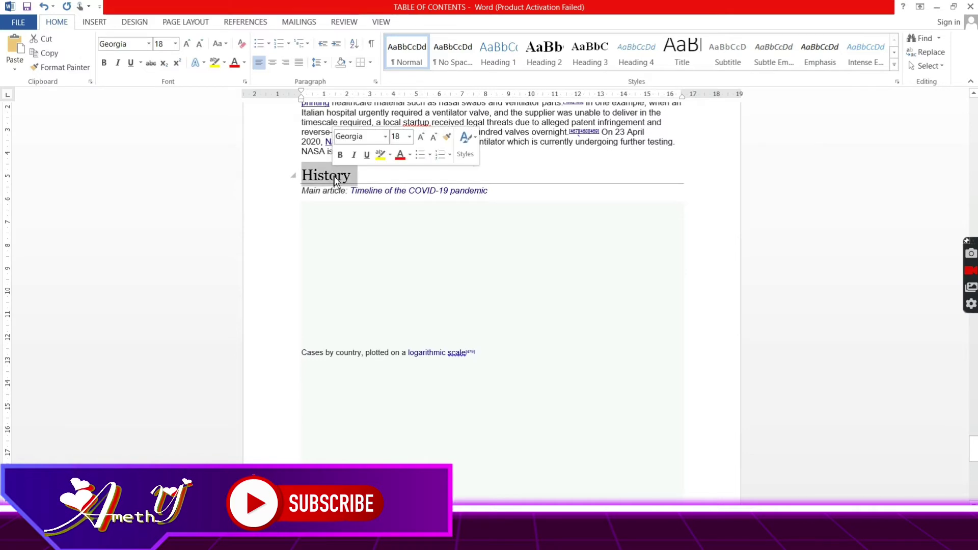
pyautogui.click(502, 69)
# Apply Heading 1 to the whole National responses line
pyautogui.scroll(-3, 408, 313)
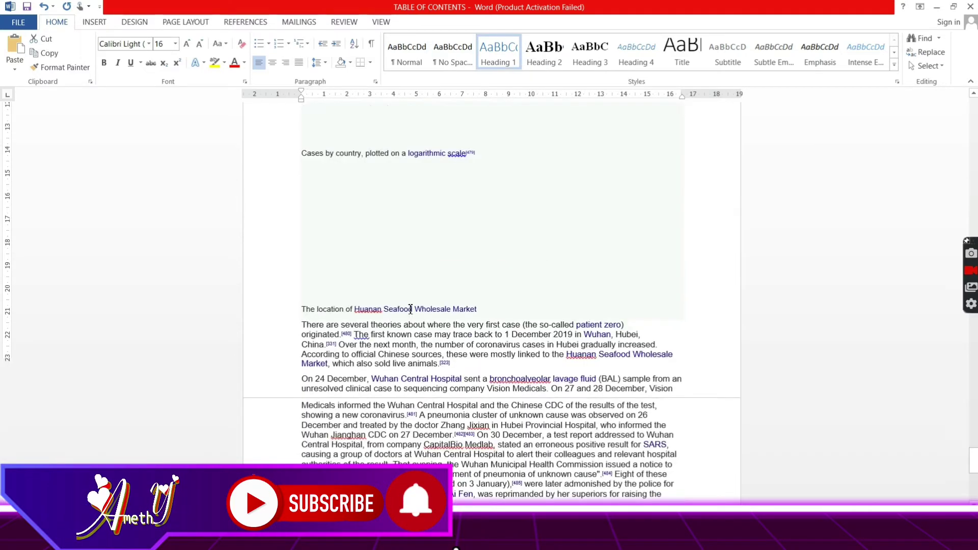
pyautogui.scroll(-6, 410, 310)
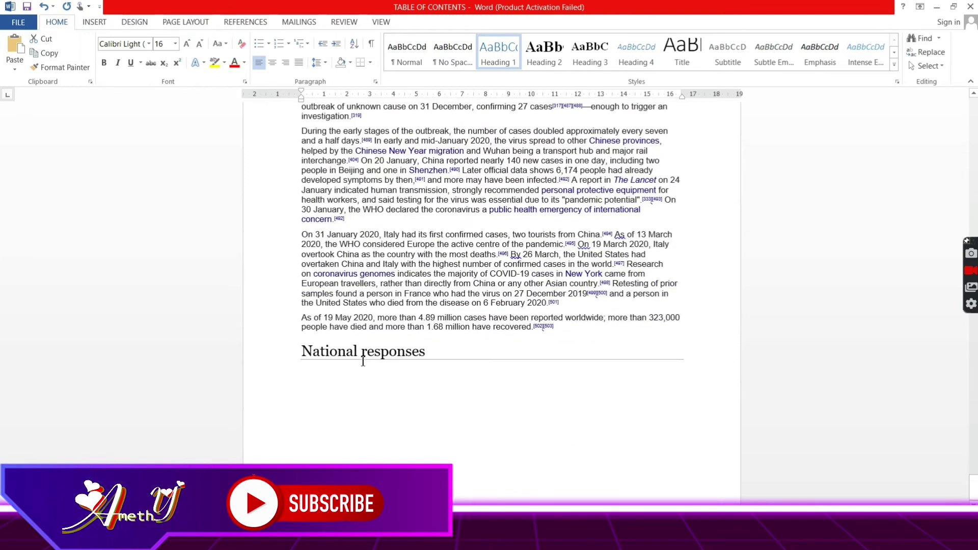
pyautogui.doubleClick(367, 358)
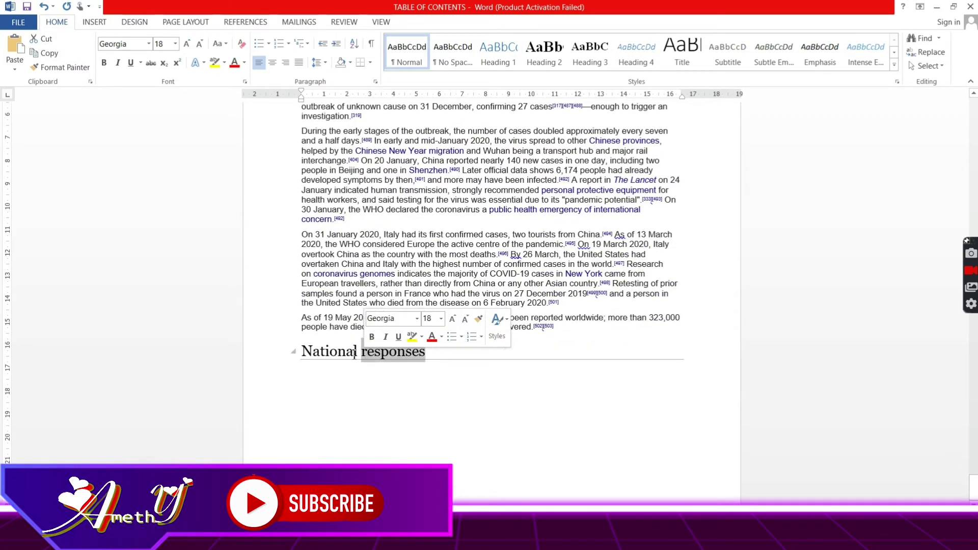
pyautogui.tripleClick(355, 353)
pyautogui.click(500, 57)
pyautogui.scroll(15, 481, 230)
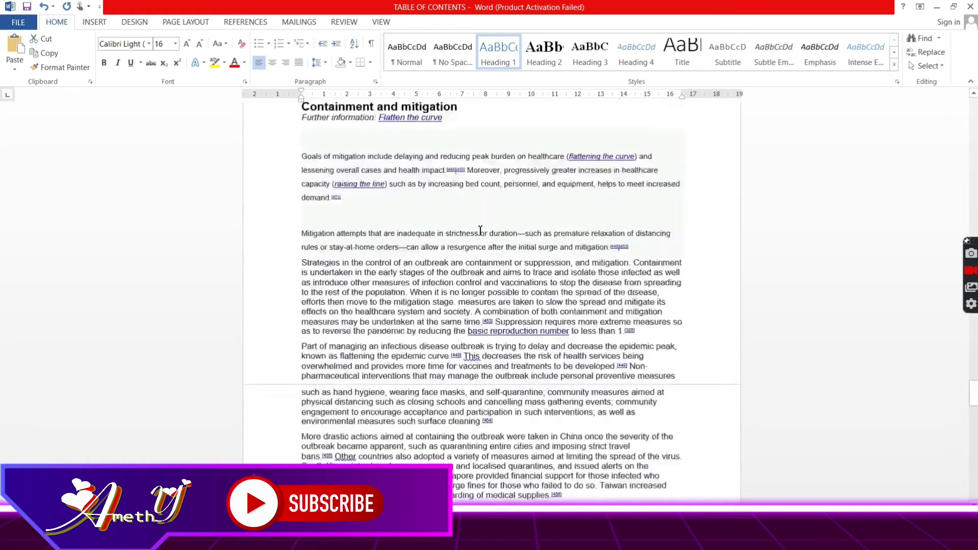
pyautogui.scroll(15, 480, 230)
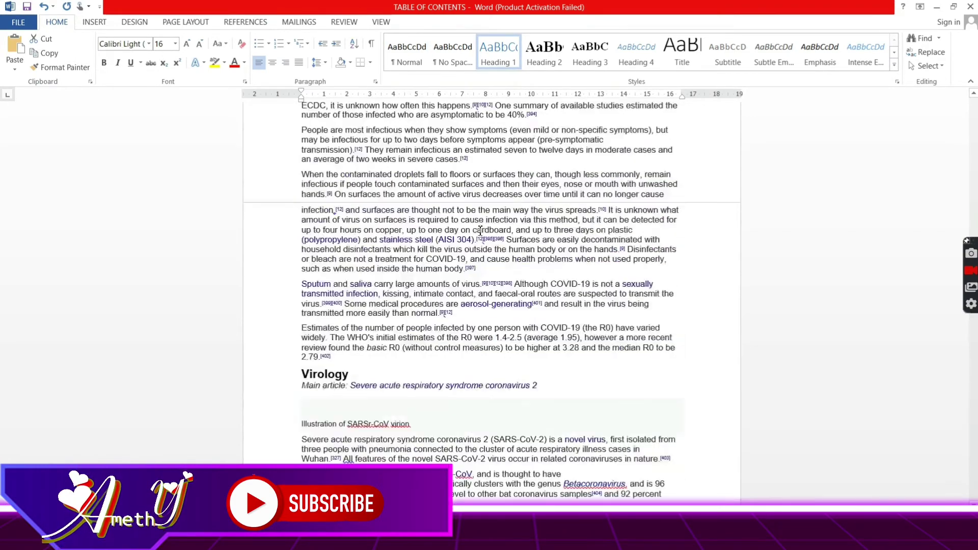
pyautogui.scroll(15, 480, 231)
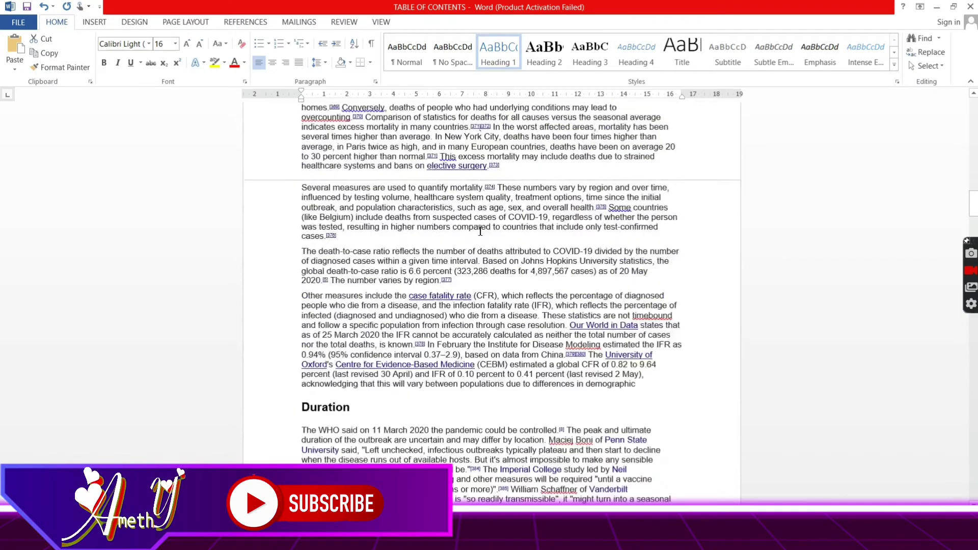
pyautogui.scroll(10, 481, 230)
pyautogui.scroll(-5, 425, 308)
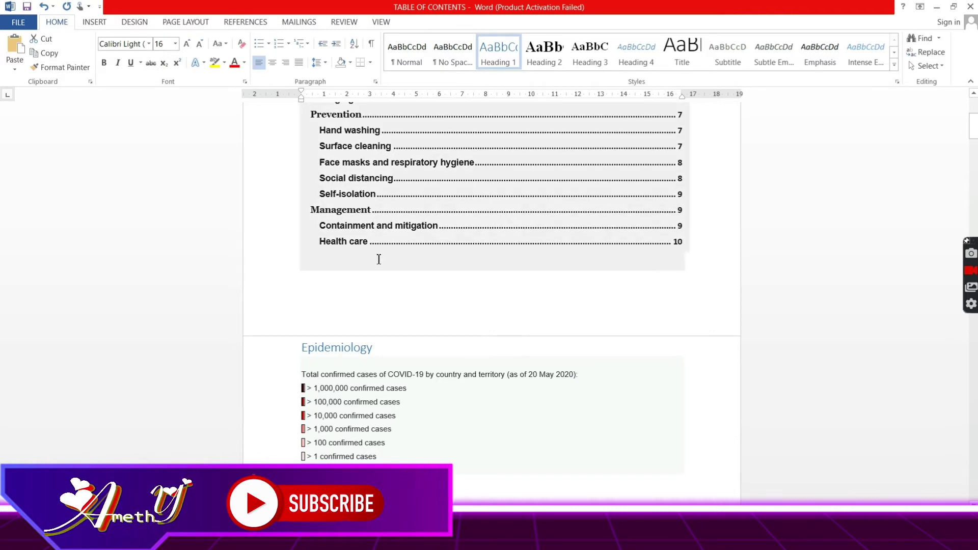
# Update the entire table of contents, adding History (page 11) and National responses (page 12)
pyautogui.scroll(3, 377, 258)
pyautogui.scroll(2, 379, 259)
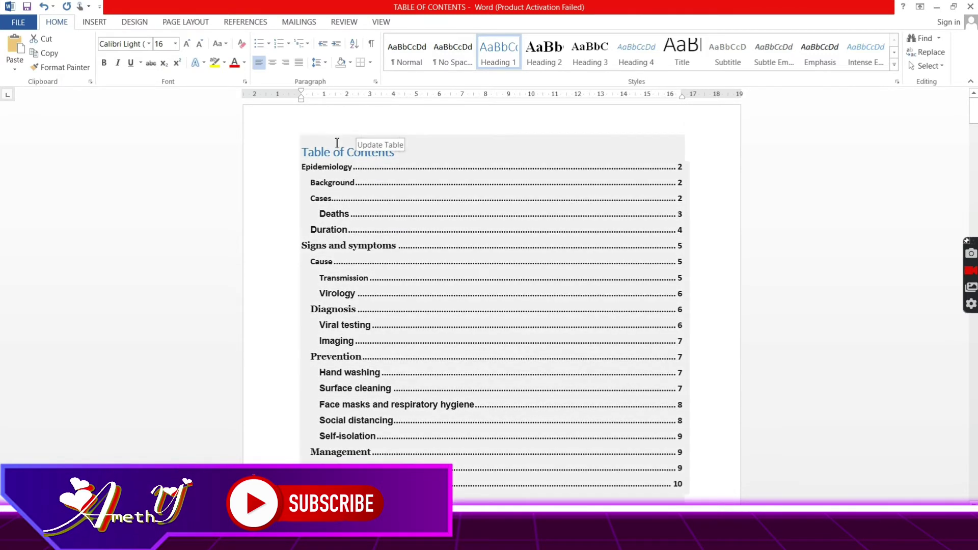
pyautogui.click(330, 167)
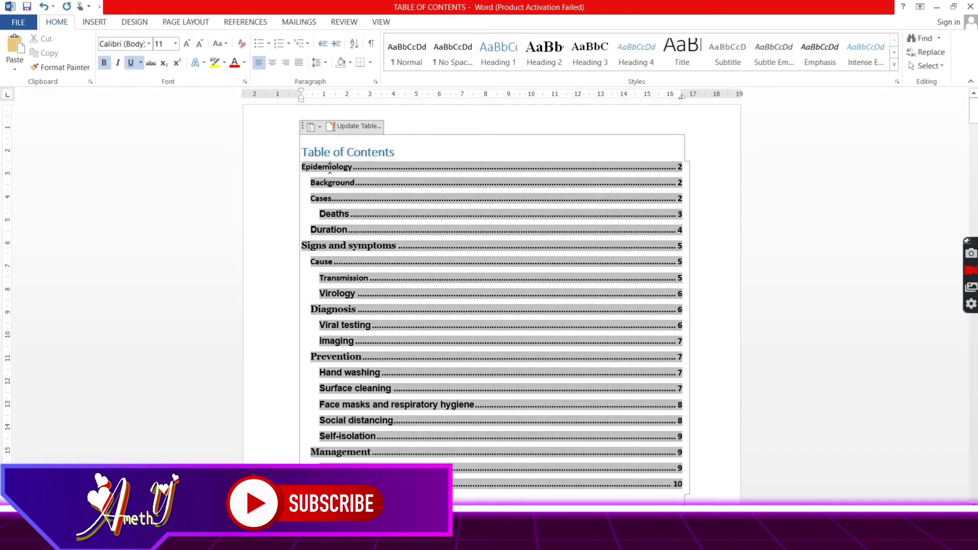
pyautogui.click(355, 131)
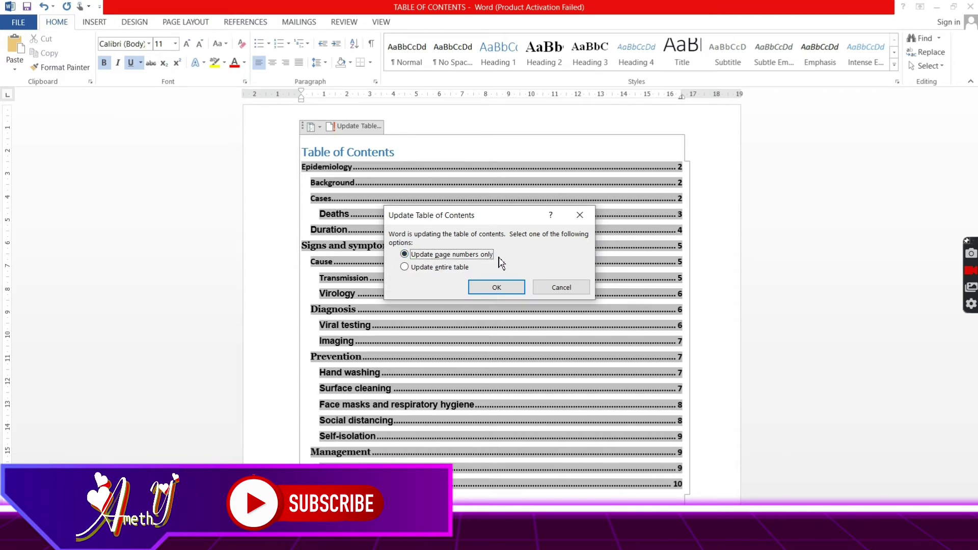
pyautogui.click(432, 270)
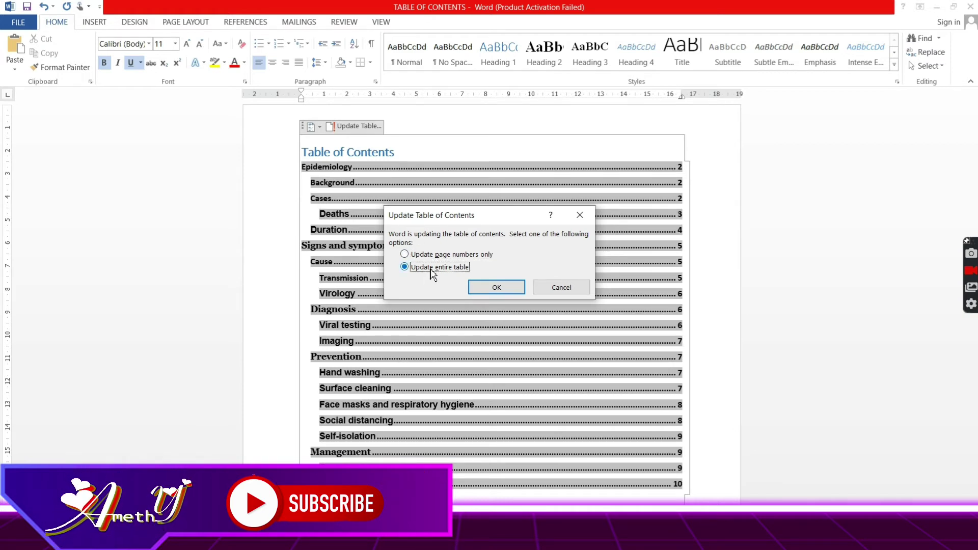
pyautogui.click(493, 290)
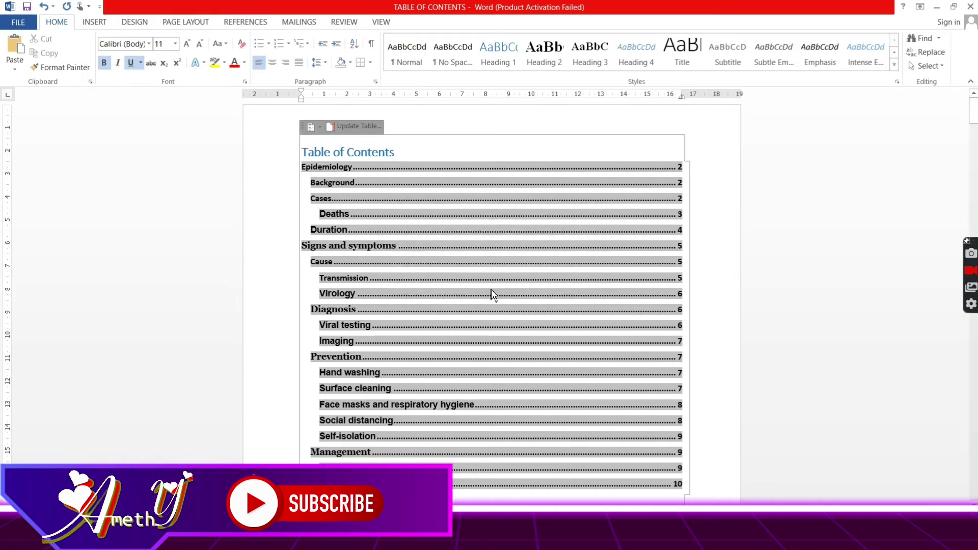
pyautogui.scroll(-5, 605, 373)
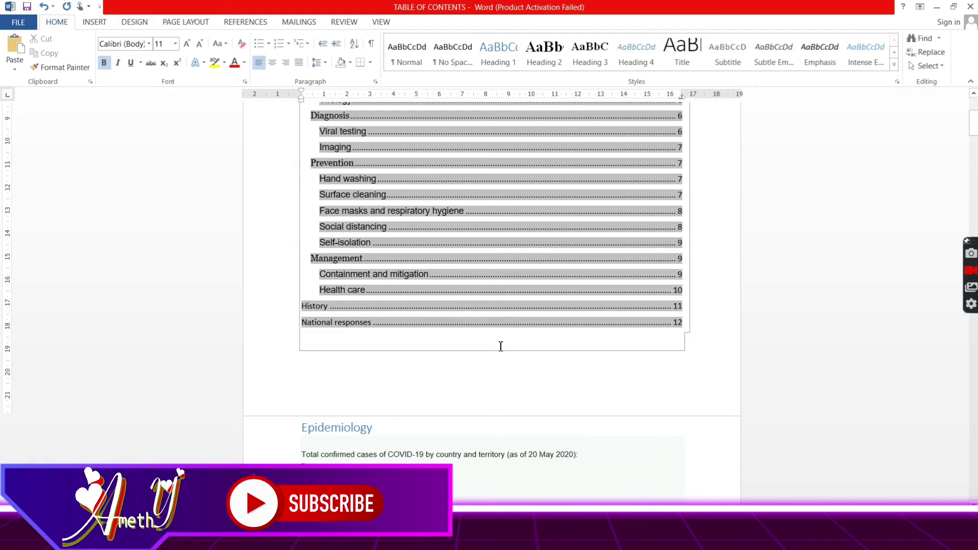
pyautogui.scroll(5, 509, 373)
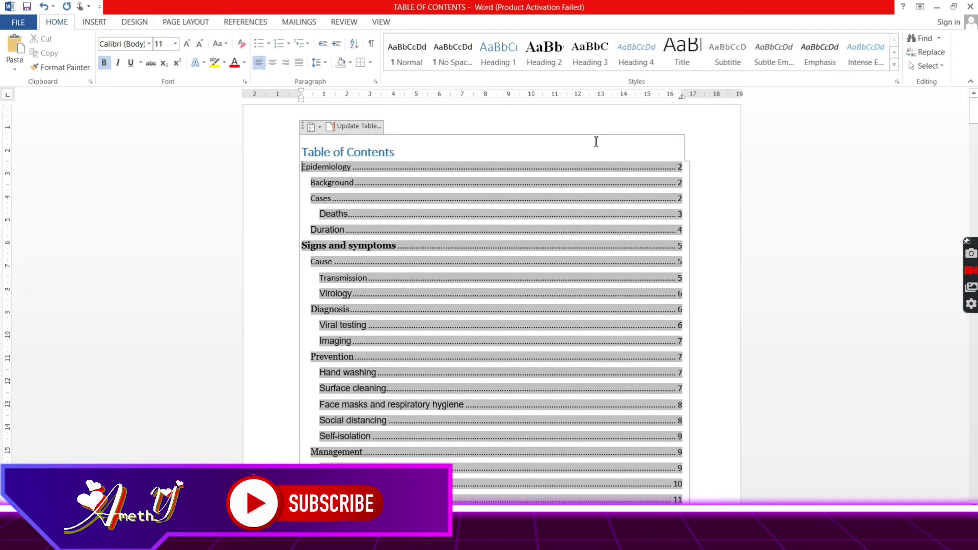
# Apply the Design tab's banded style set with capitalised headings on shaded bands
pyautogui.moveTo(304, 151); pyautogui.dragTo(573, 334)
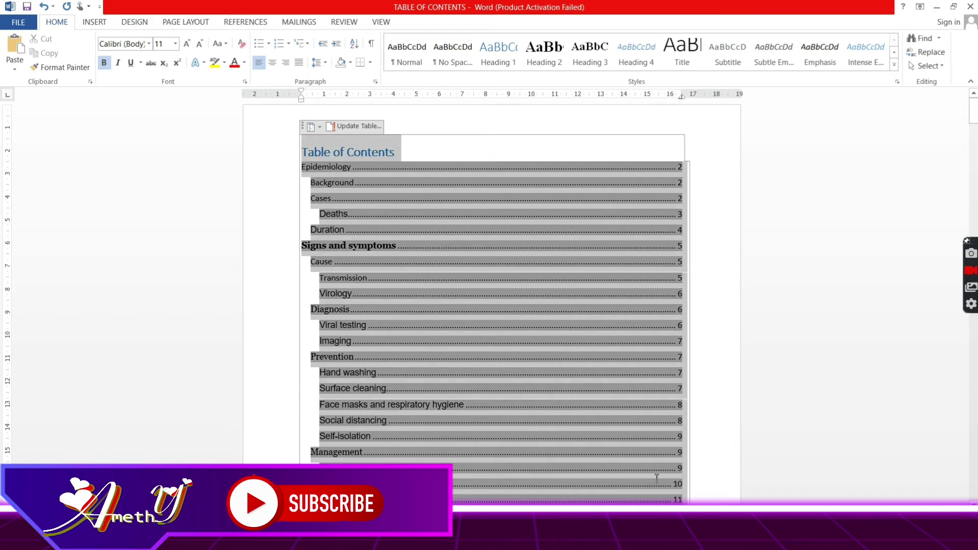
pyautogui.moveTo(657, 478); pyautogui.dragTo(656, 481)
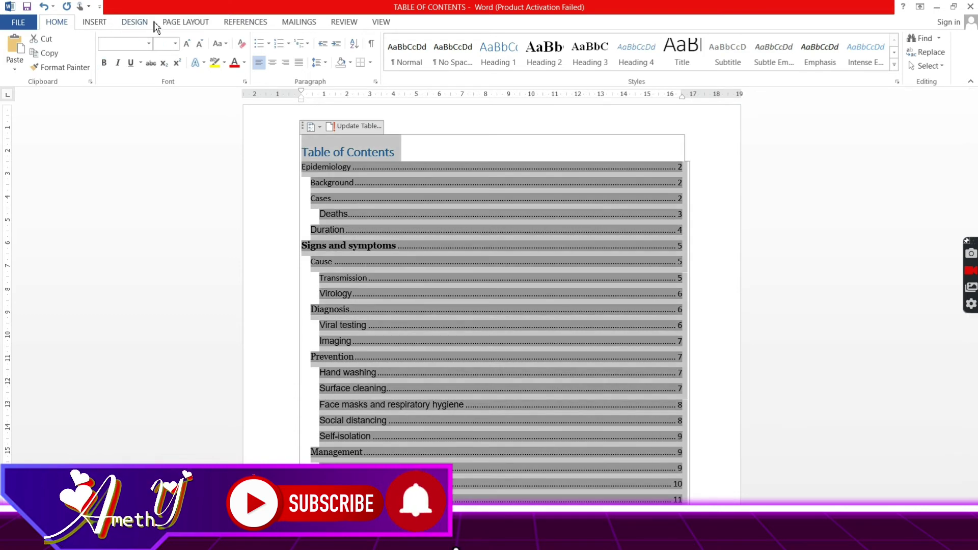
pyautogui.click(187, 23)
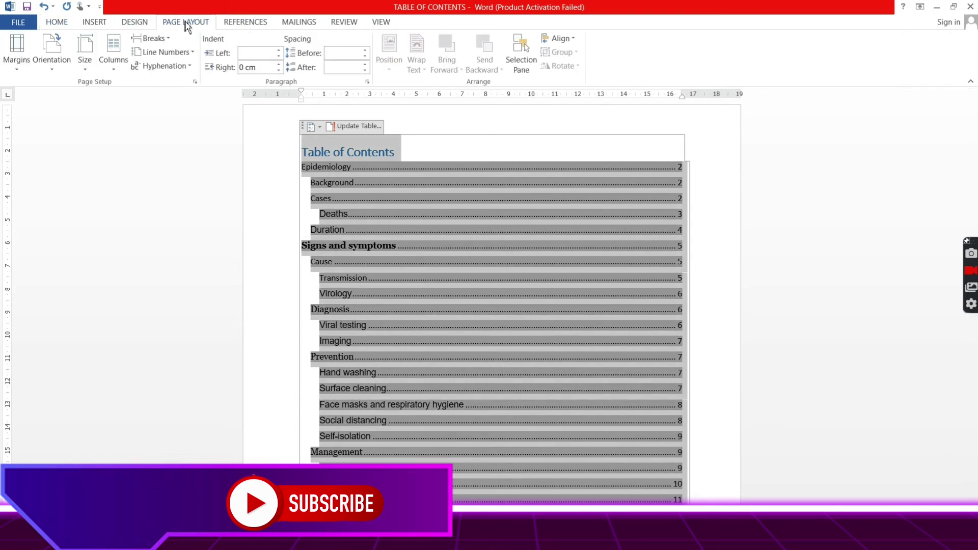
pyautogui.click(148, 23)
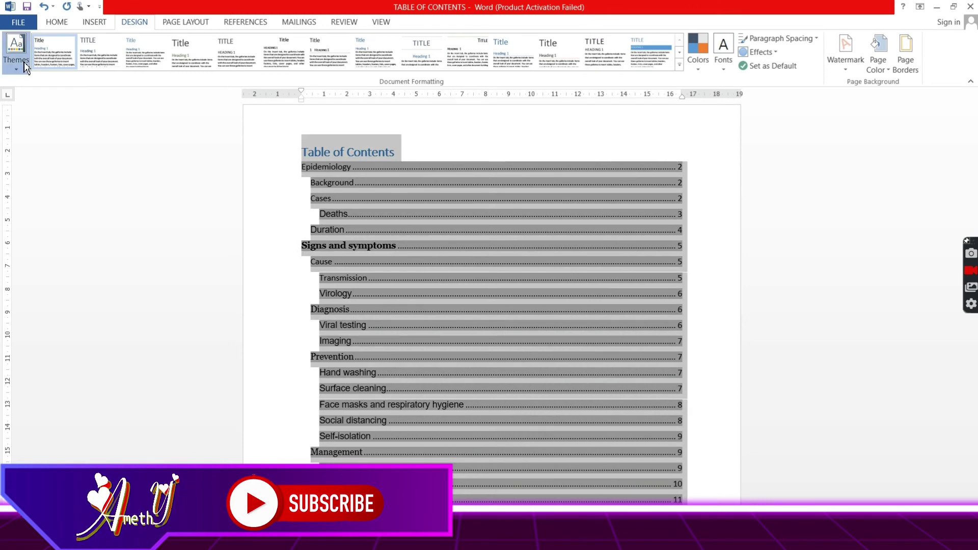
pyautogui.click(25, 68)
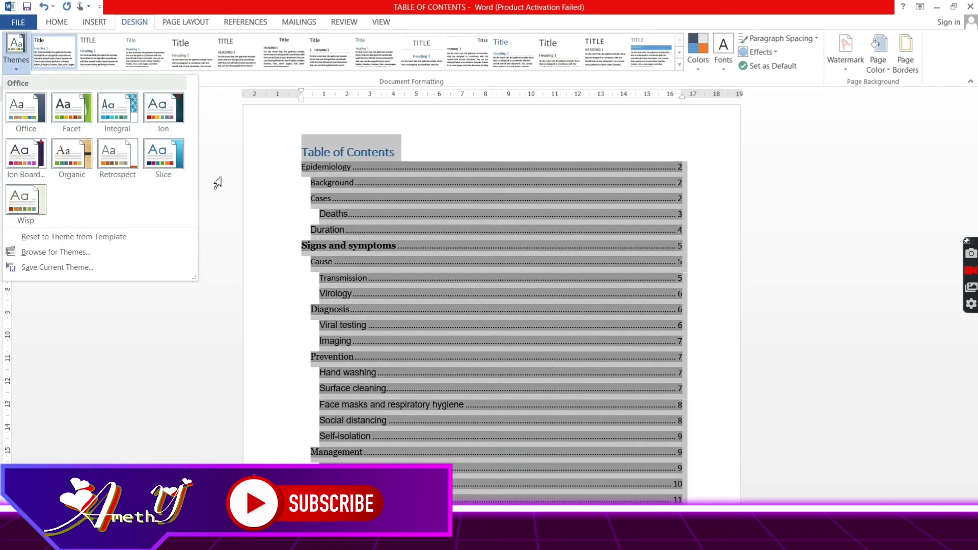
pyautogui.click(682, 54)
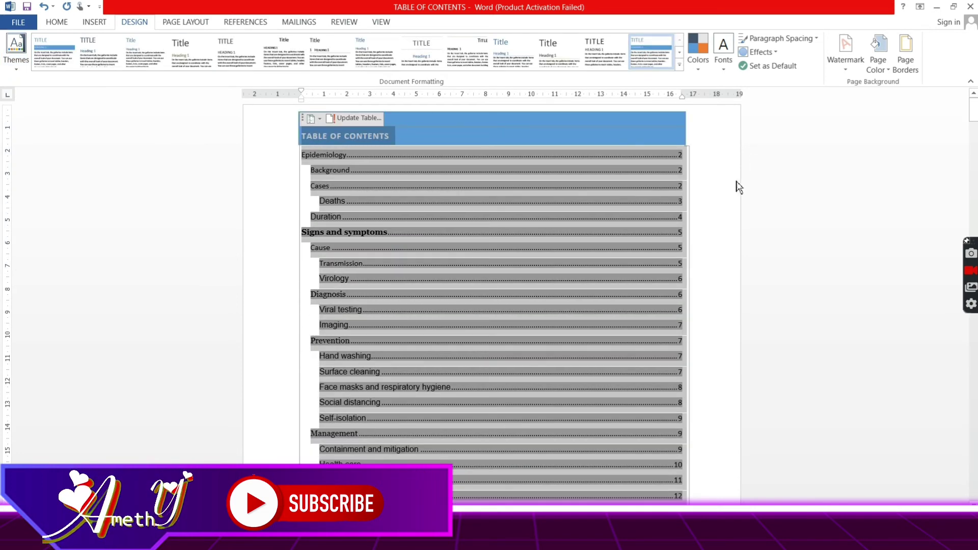
# Follow the contents link to the Background section to review the restyled headings
pyautogui.click(683, 186)
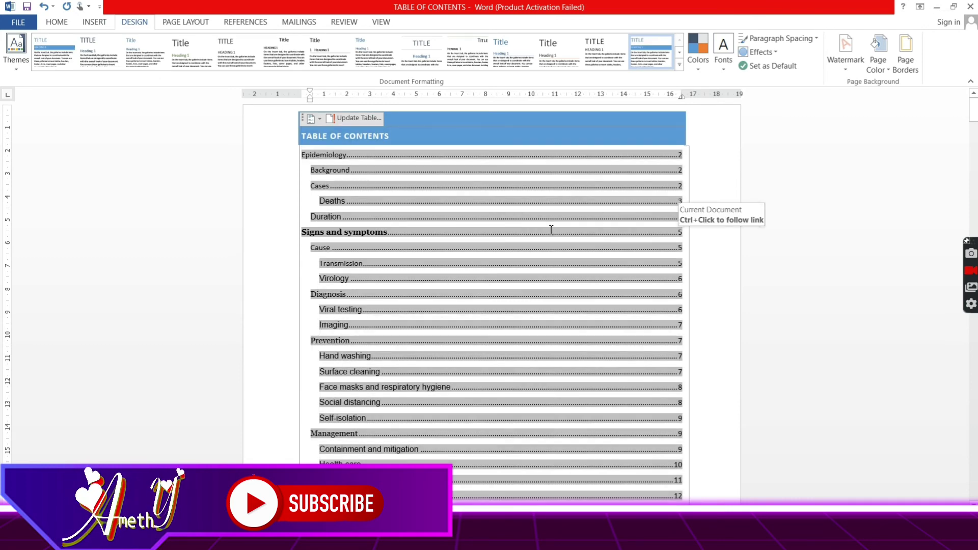
pyautogui.keyDown('ctrl'); pyautogui.click(561, 374); pyautogui.keyUp('ctrl')
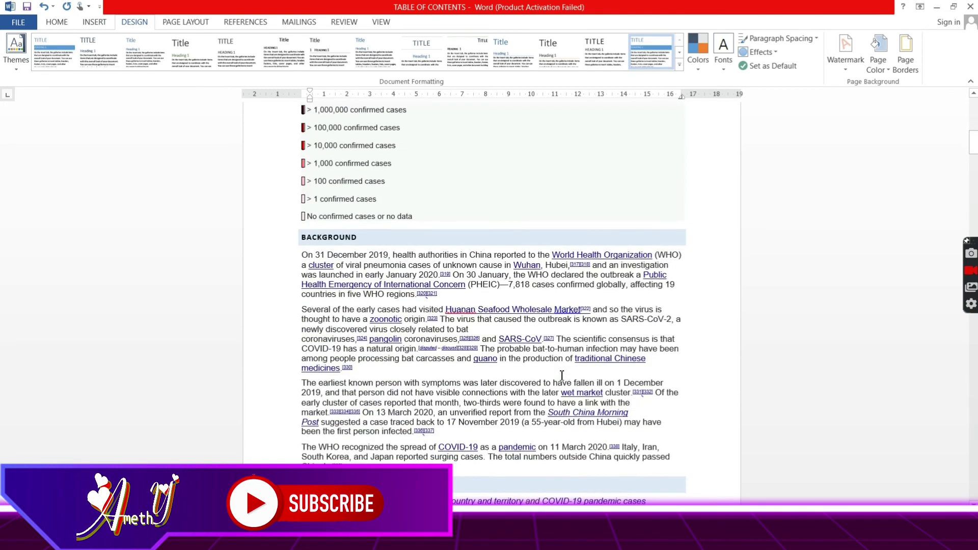
pyautogui.scroll(-20, 563, 376)
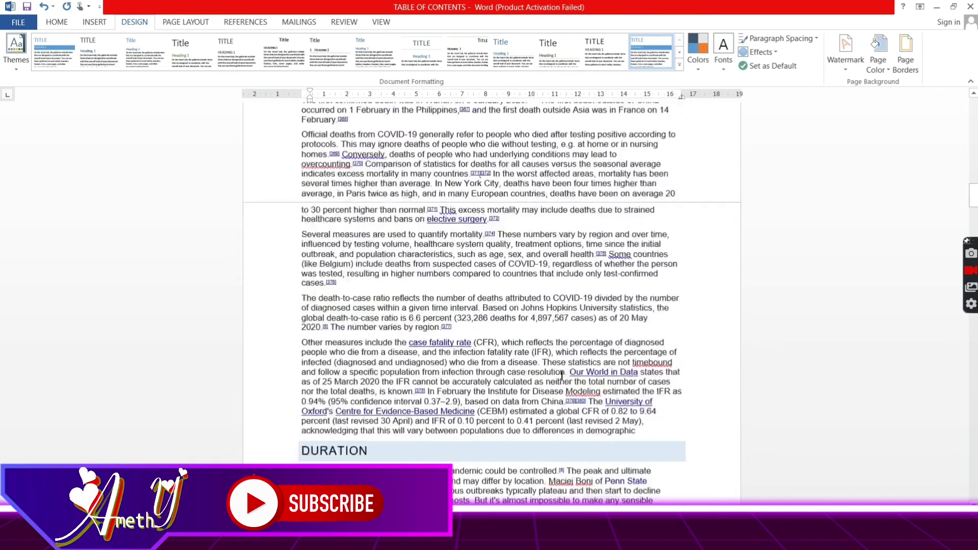
pyautogui.scroll(20, 562, 376)
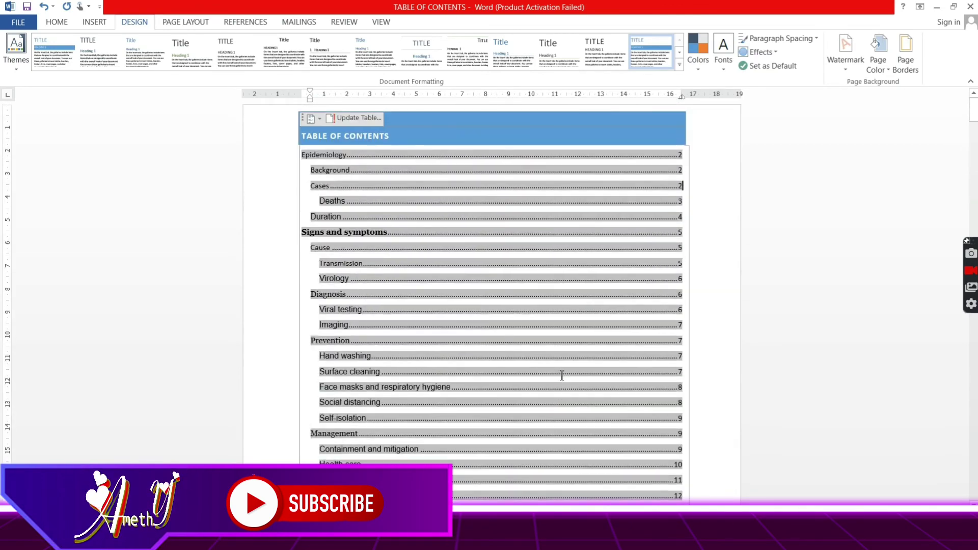